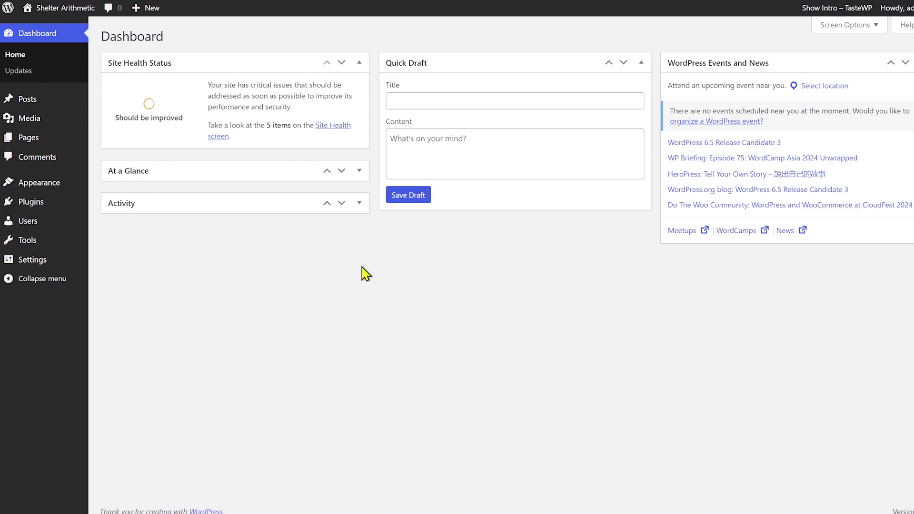
Search plugins for 'optinmonster', then install and activate Popup Builder by OptinMonster
mouse_move(67, 209)
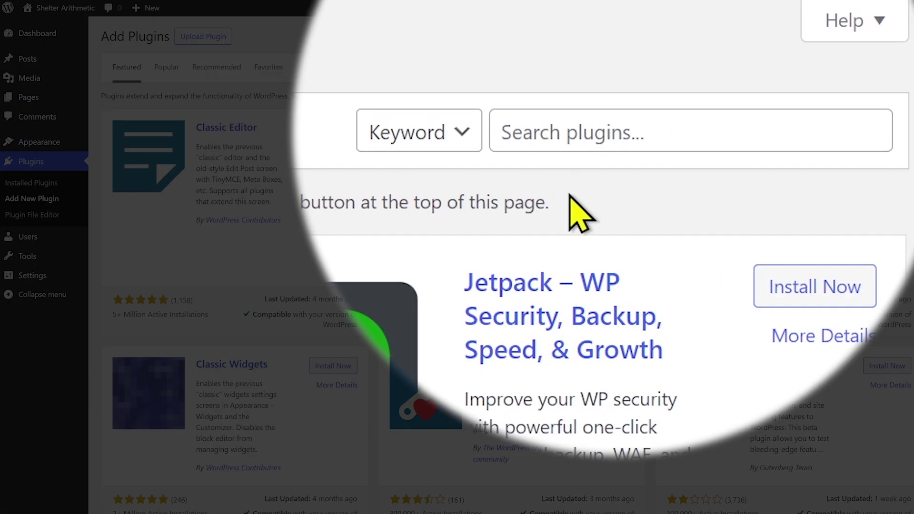
left_click(613, 139)
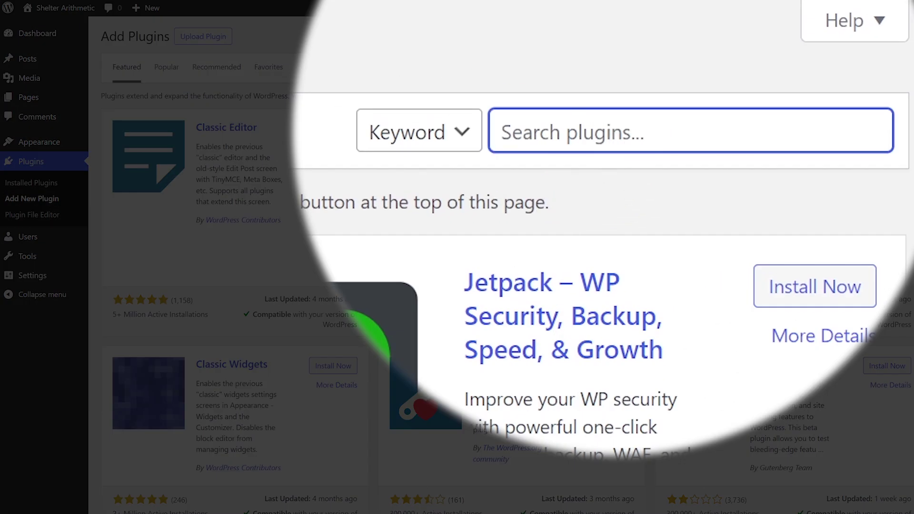
type("optinmonster")
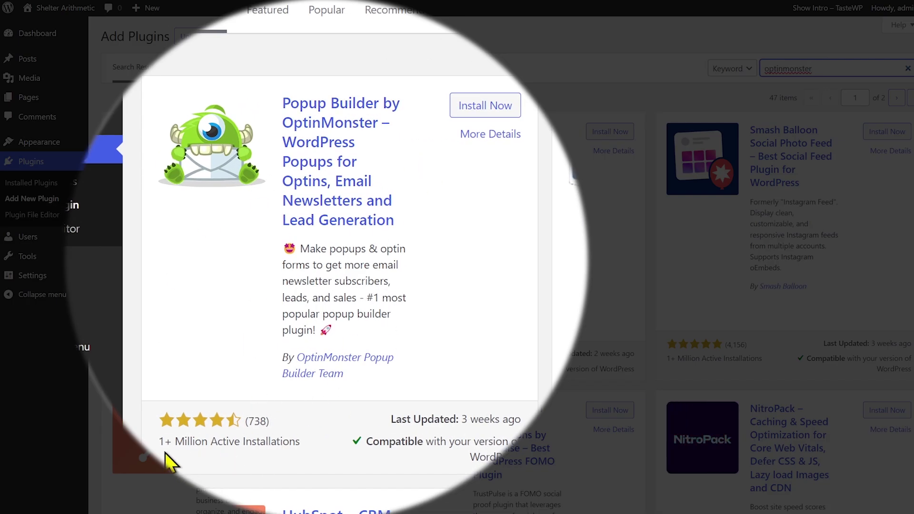
left_click(471, 109)
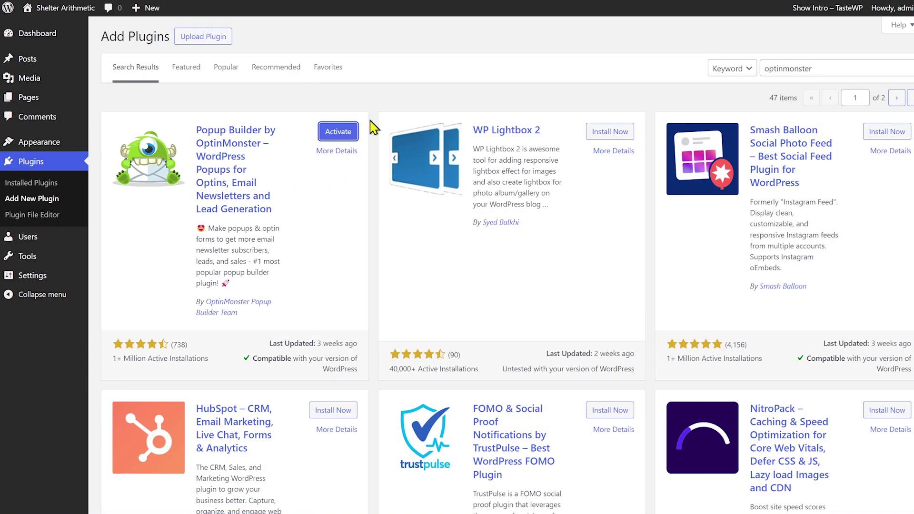
left_click(356, 136)
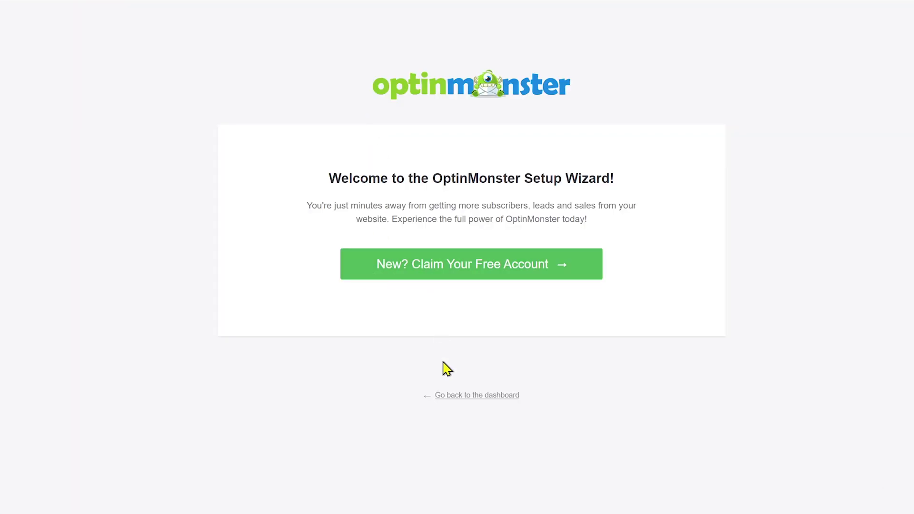
Leave the setup wizard and connect the existing OptinMonster account to this WordPress site
left_click(459, 400)
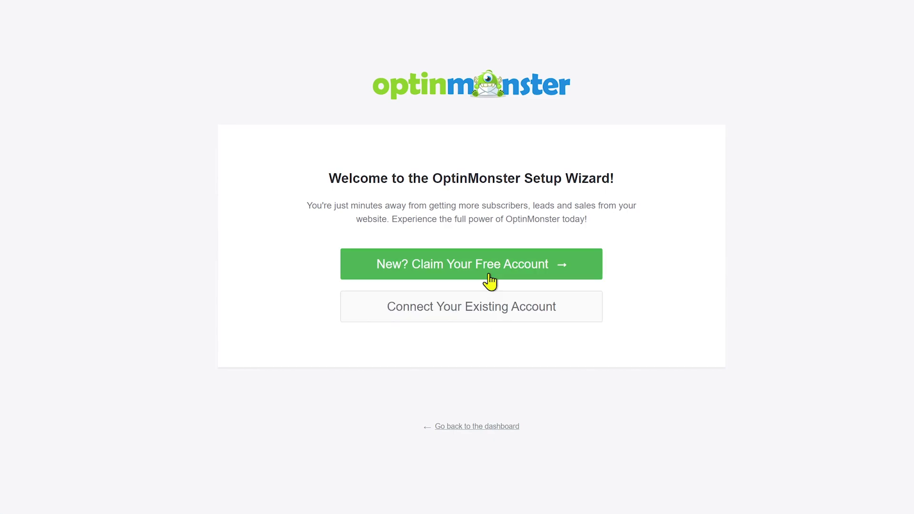
left_click(466, 307)
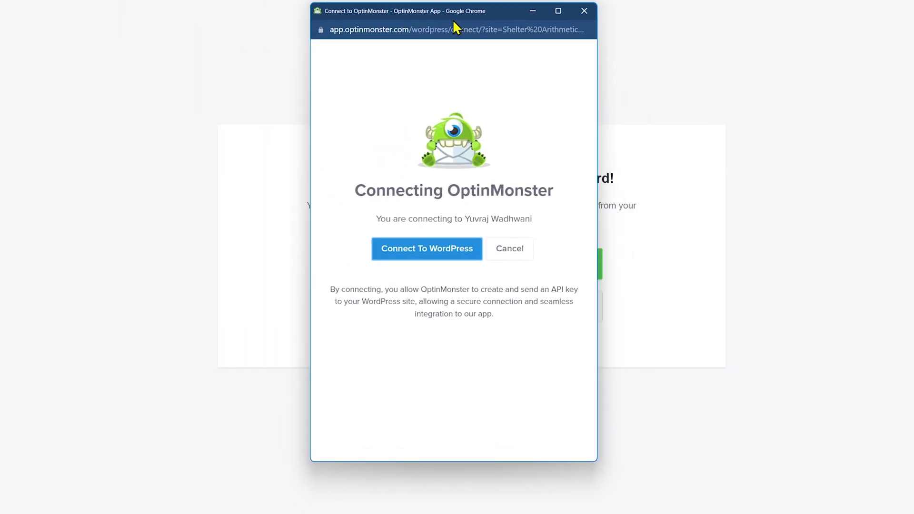
left_click(415, 248)
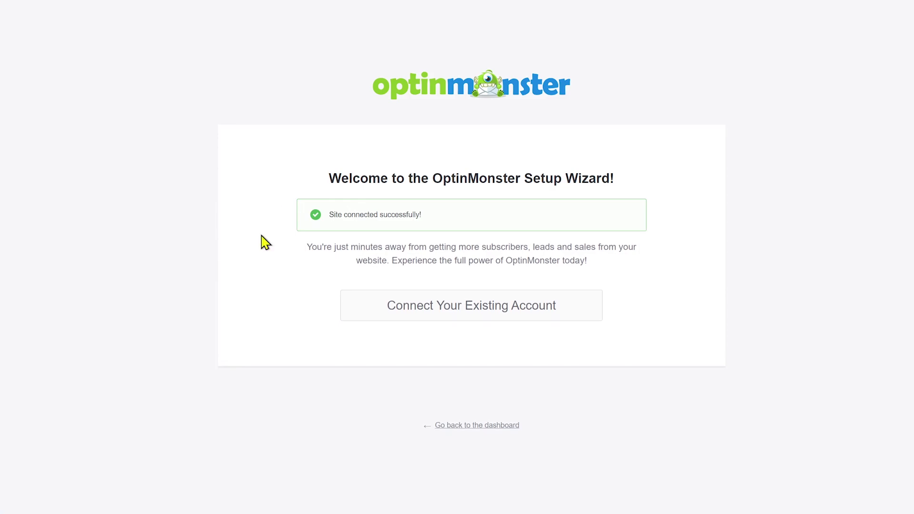
left_click(405, 315)
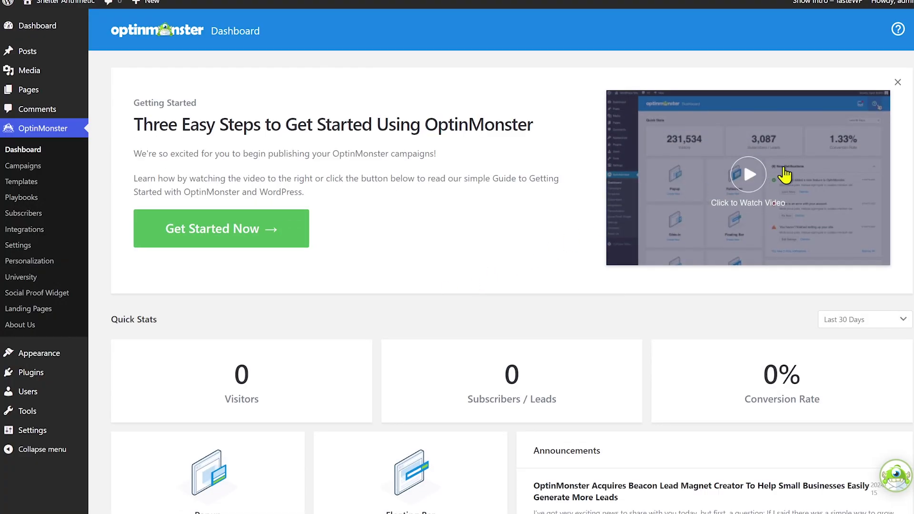
Dismiss the welcome panel and start the first campaign from the Campaigns page
left_click(897, 82)
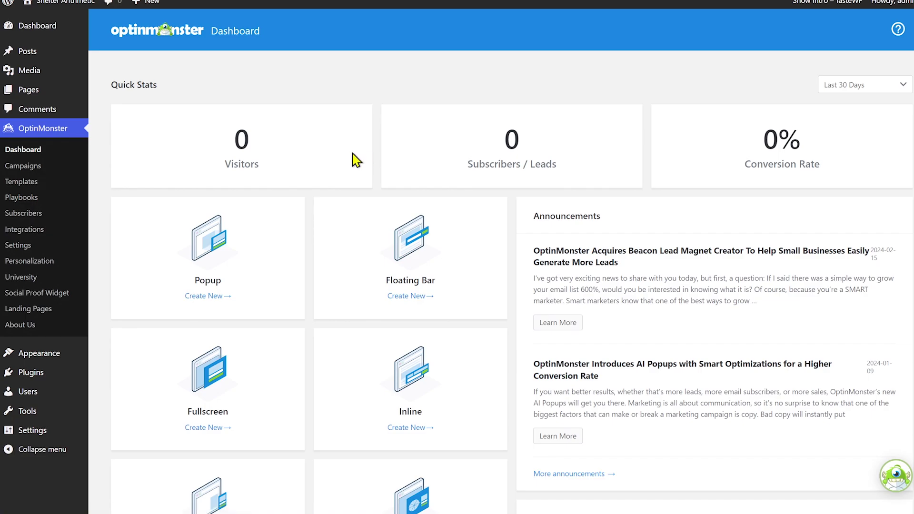
left_click(46, 169)
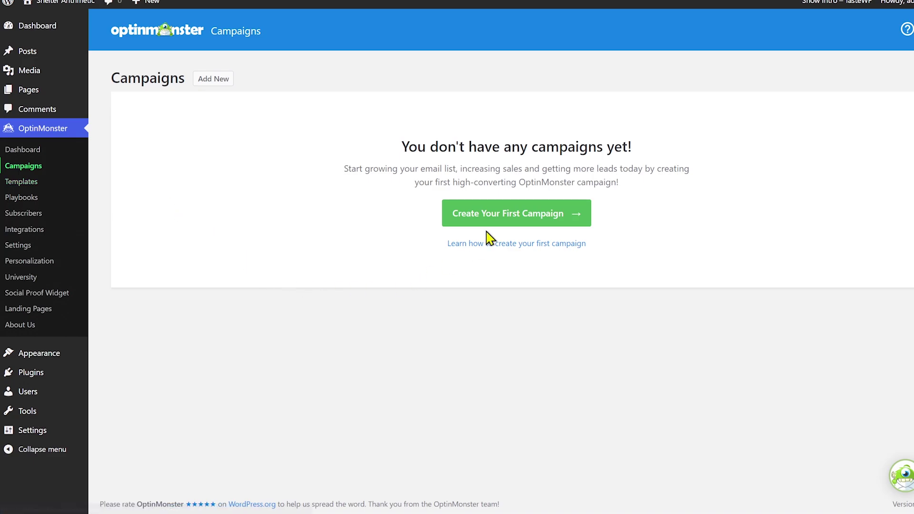
left_click(504, 214)
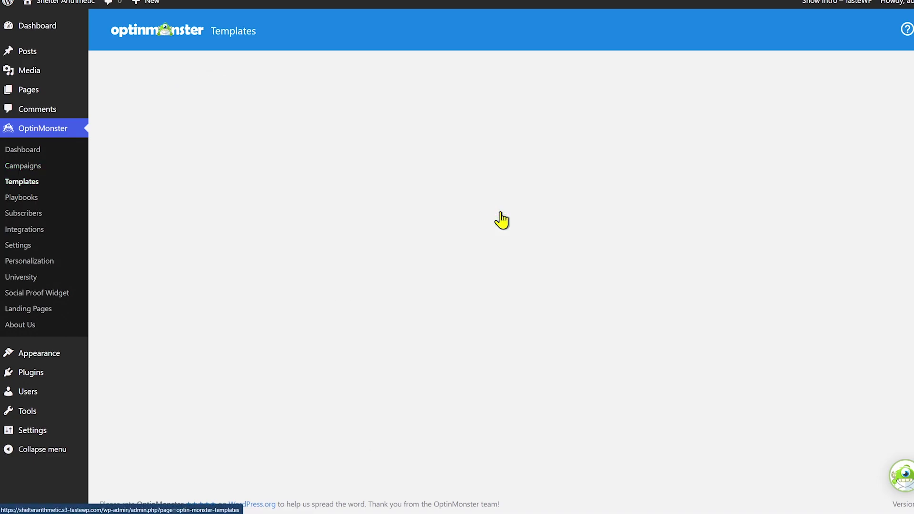
scroll(286, 166, "down", 4)
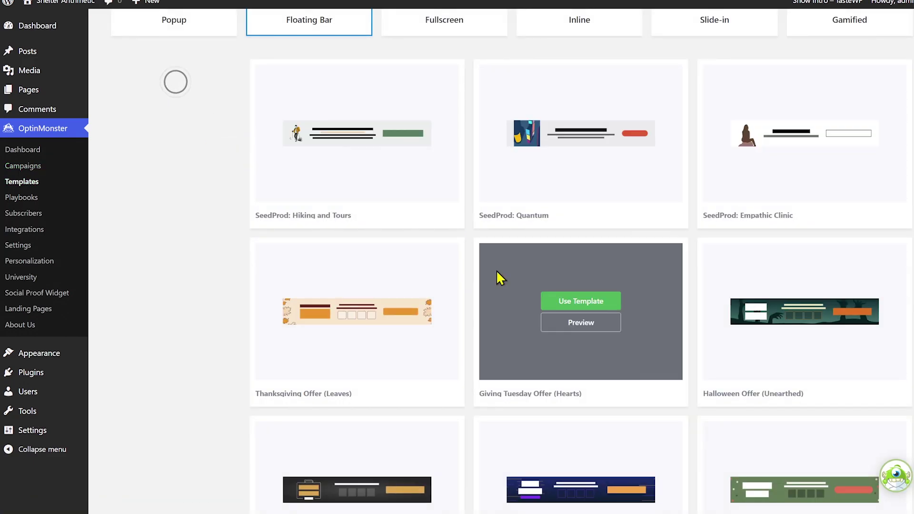
scroll(381, 286, "up", 4)
Preview the SeedProd: Marketing Squeeze popup template, then switch to Floating Bar templates
left_click(186, 196)
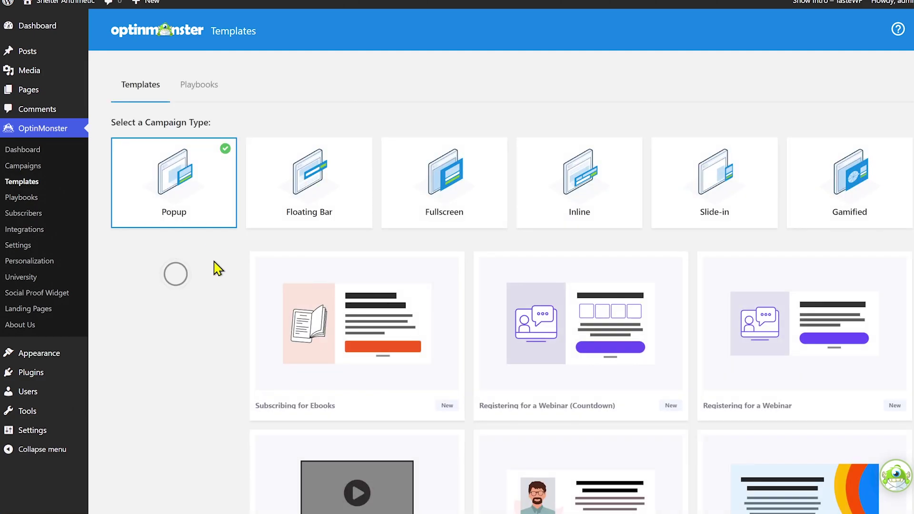
scroll(219, 247, "down", 4)
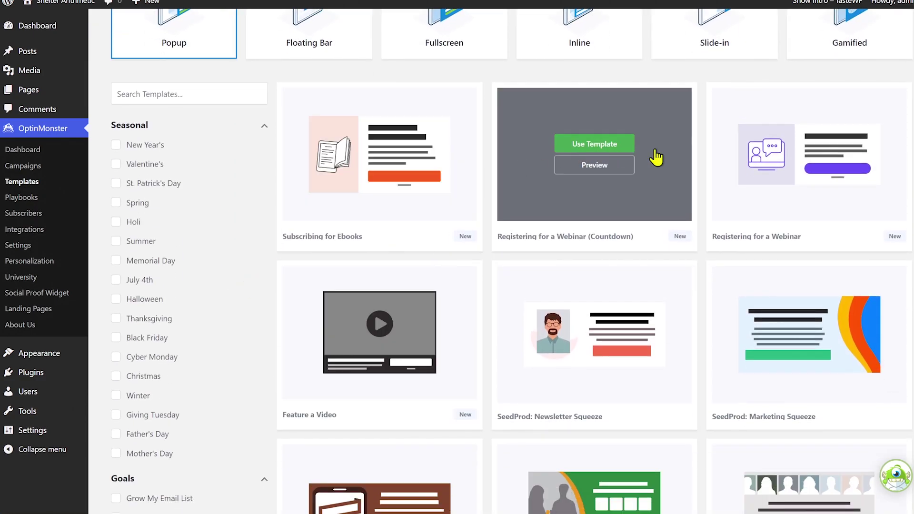
left_click(820, 350)
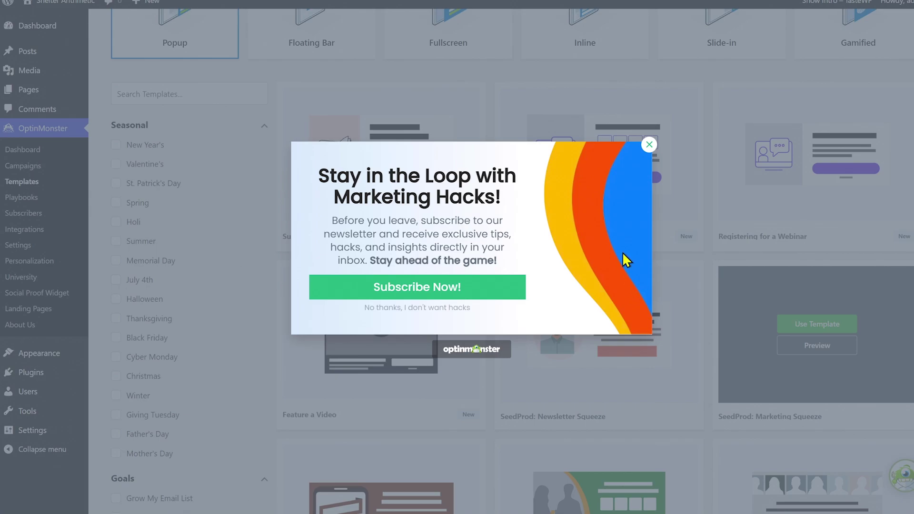
left_click(649, 145)
scroll(329, 157, "up", 4)
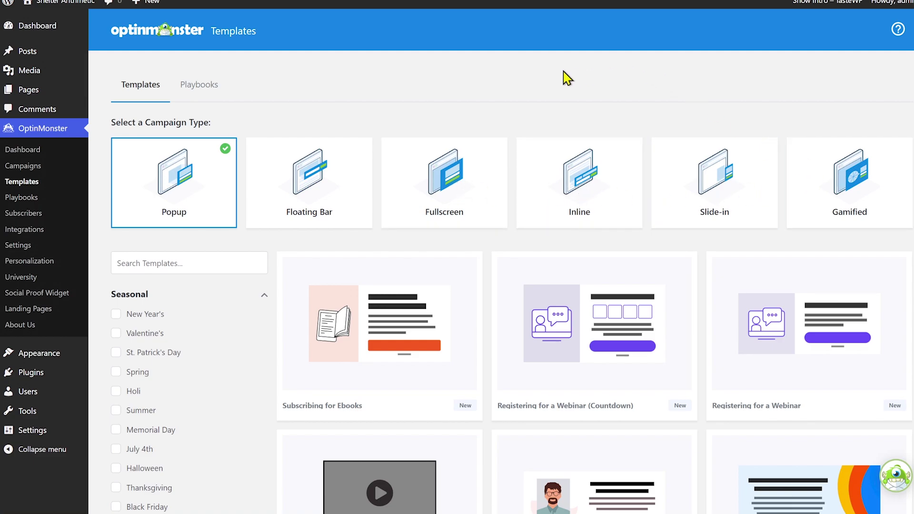
left_click(304, 184)
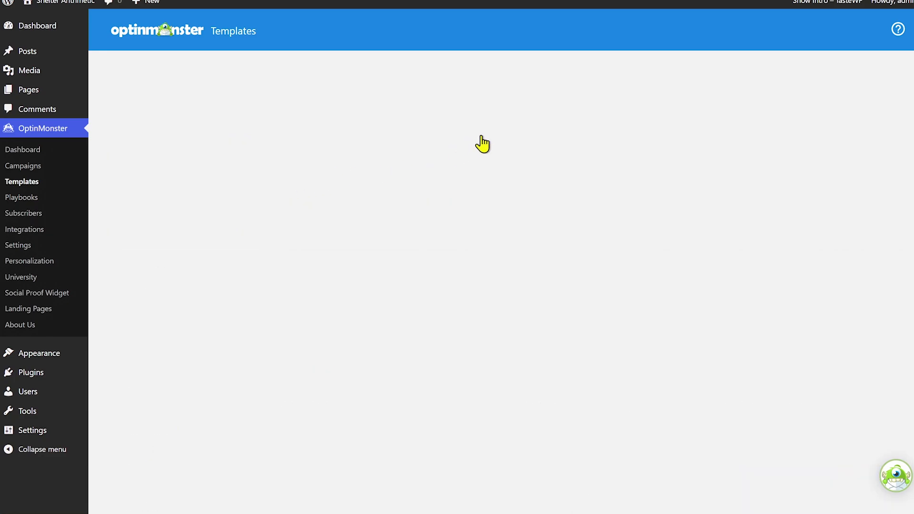
Preview the Earth Day Offer and July 4th Offer floating bar templates
scroll(860, 147, "down", 8)
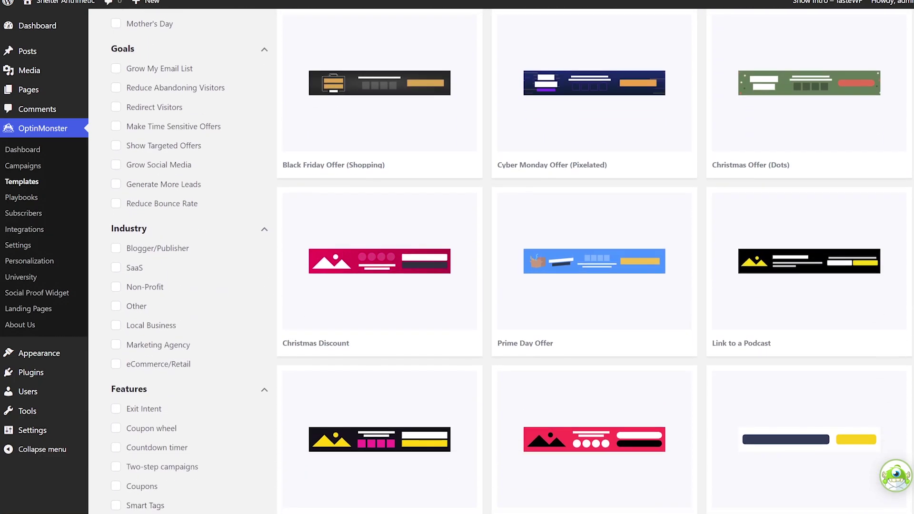
mouse_move(866, 320)
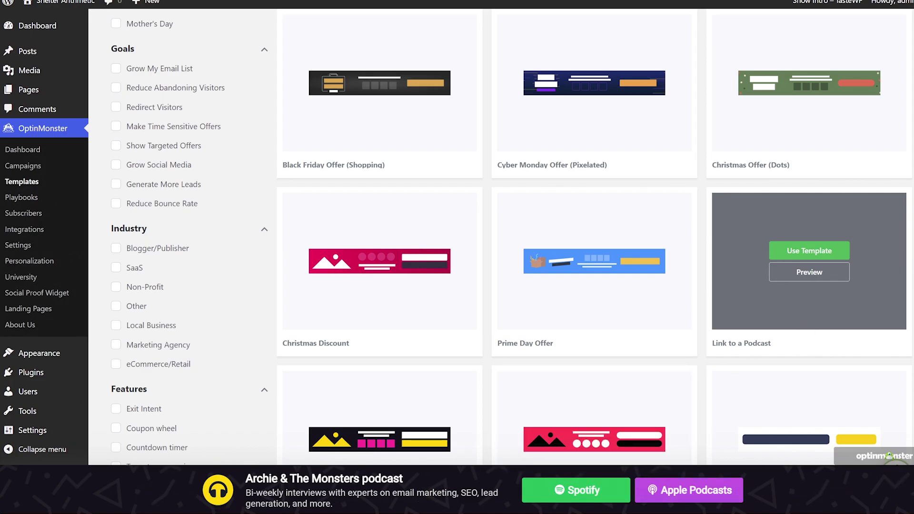
scroll(903, 409, "down", 9)
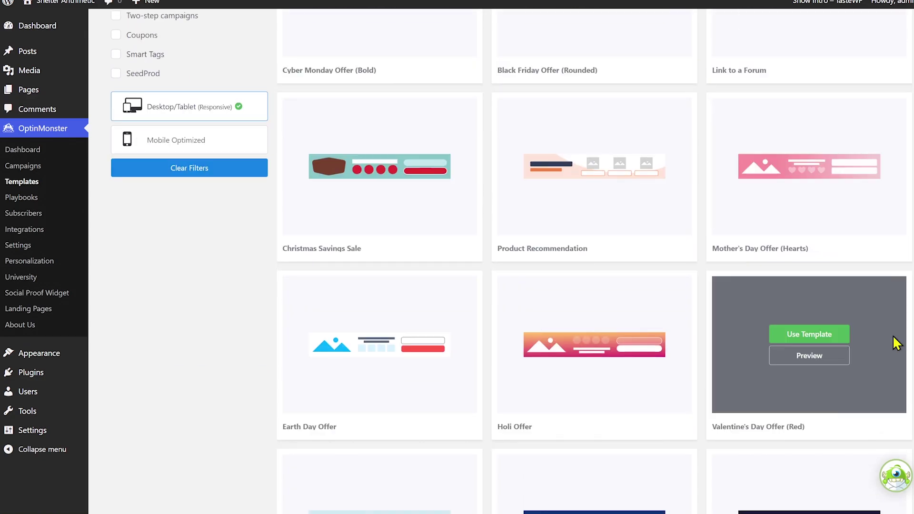
scroll(897, 342, "down", 5)
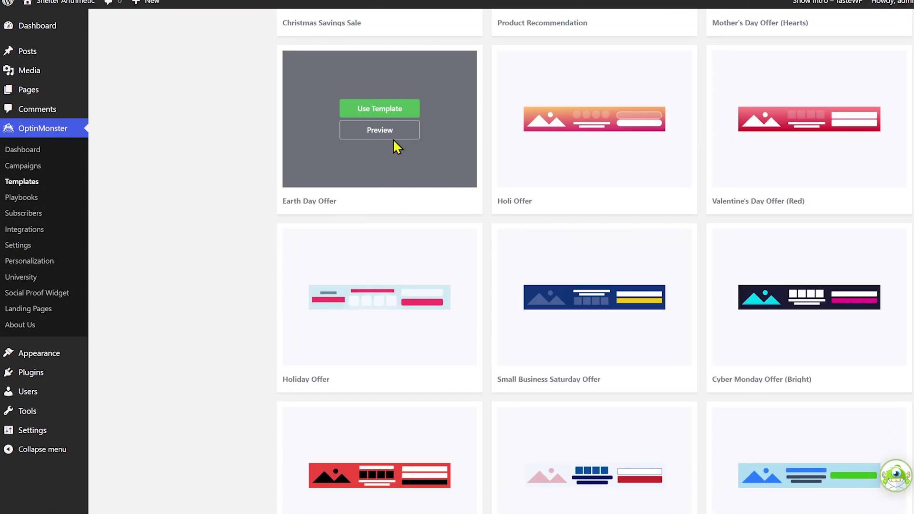
left_click(392, 131)
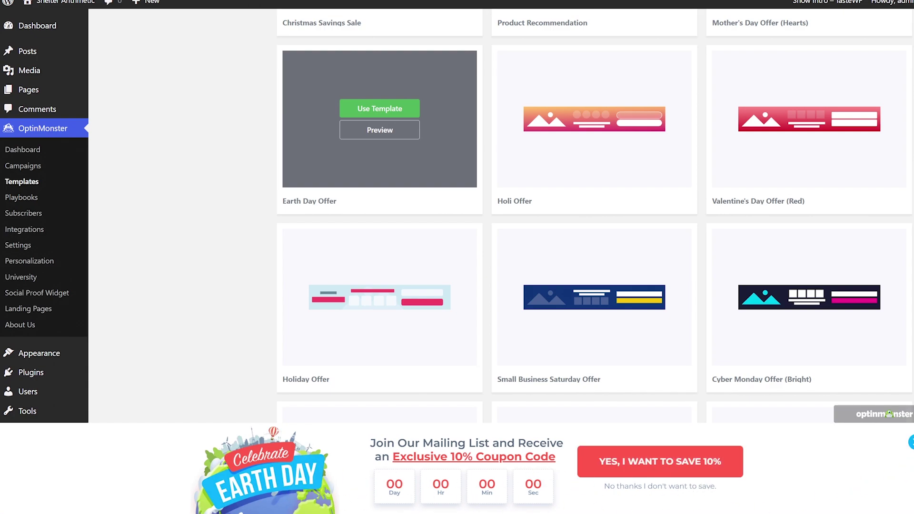
left_click(910, 441)
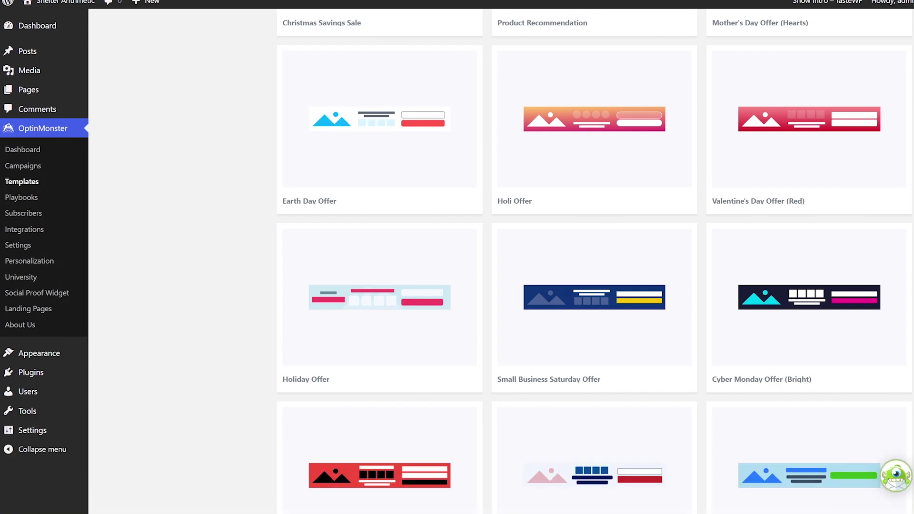
scroll(899, 357, "down", 5)
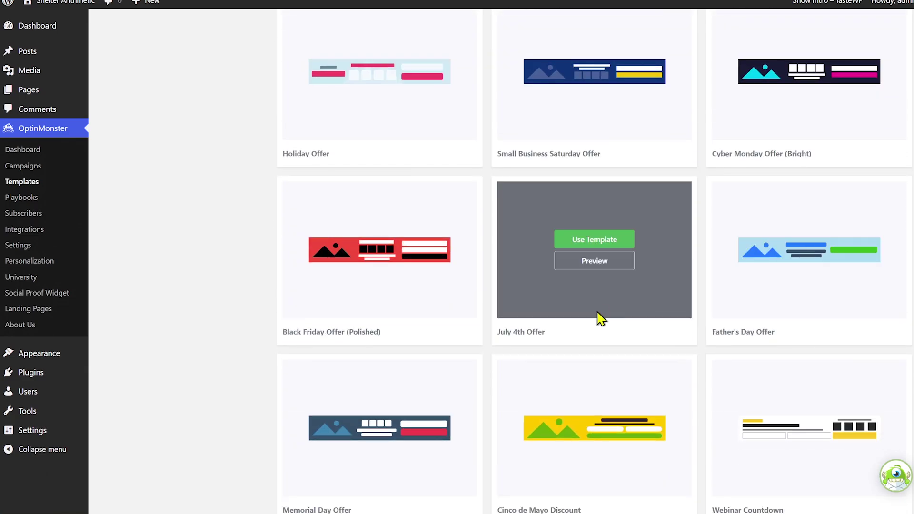
left_click(590, 269)
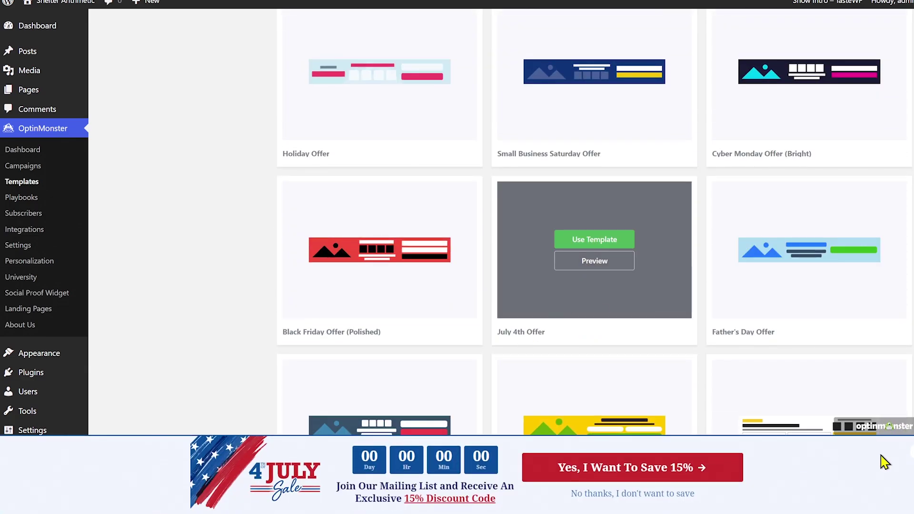
left_click(910, 452)
Scroll to the Limited Time Offer on Apparel floating bar template
scroll(826, 378, "down", 15)
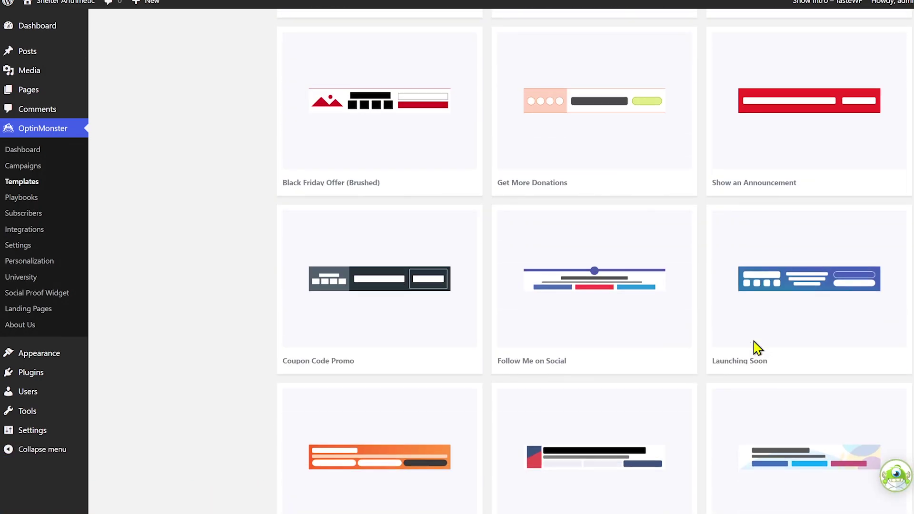
scroll(719, 284, "down", 5)
scroll(718, 284, "up", 5)
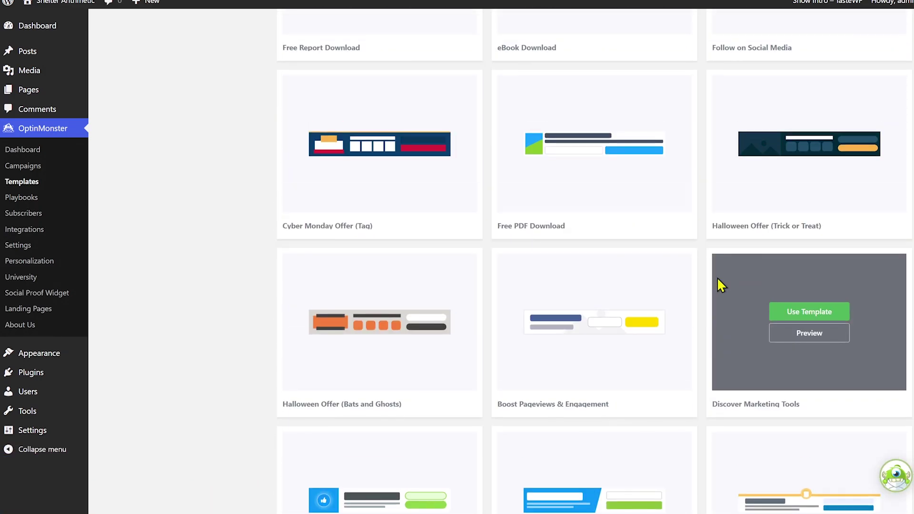
mouse_move(616, 159)
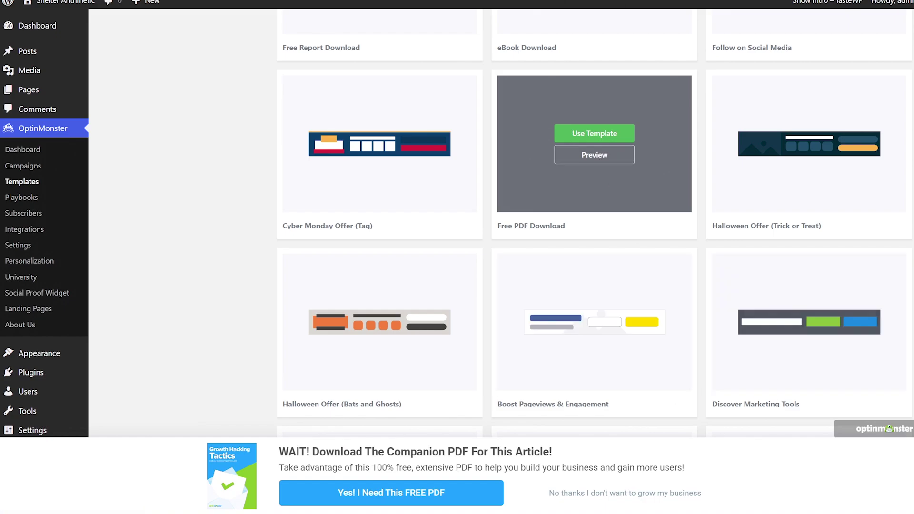
scroll(790, 347, "down", 7)
scroll(718, 343, "down", 3)
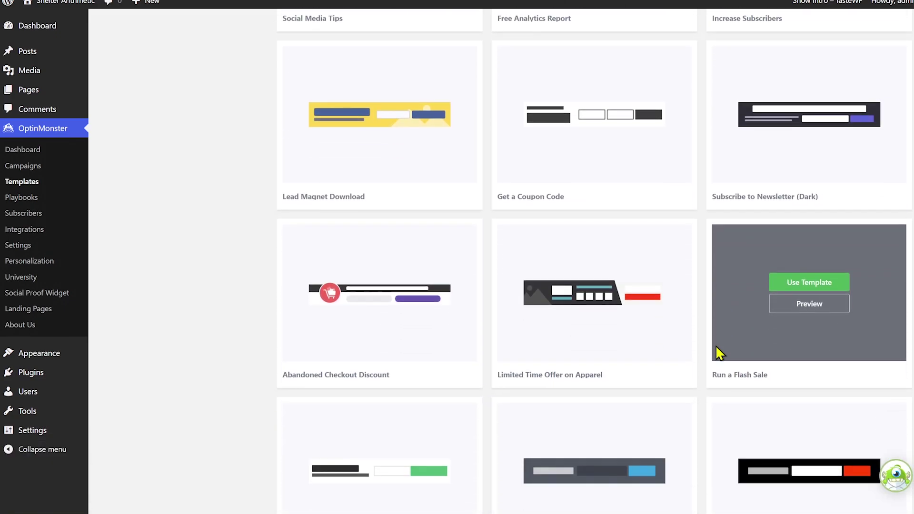
mouse_move(592, 323)
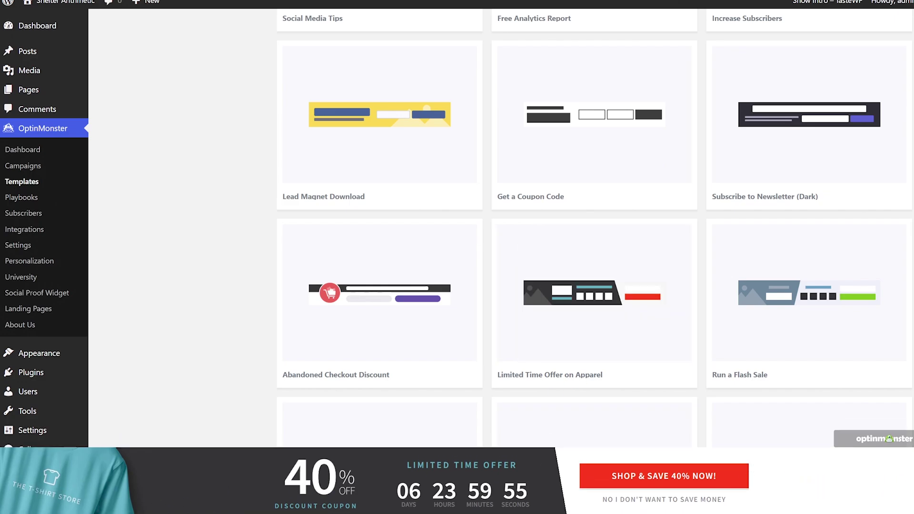
Use the apparel offer template and create the campaign named 'Tshirt Campaign'
left_click(595, 283)
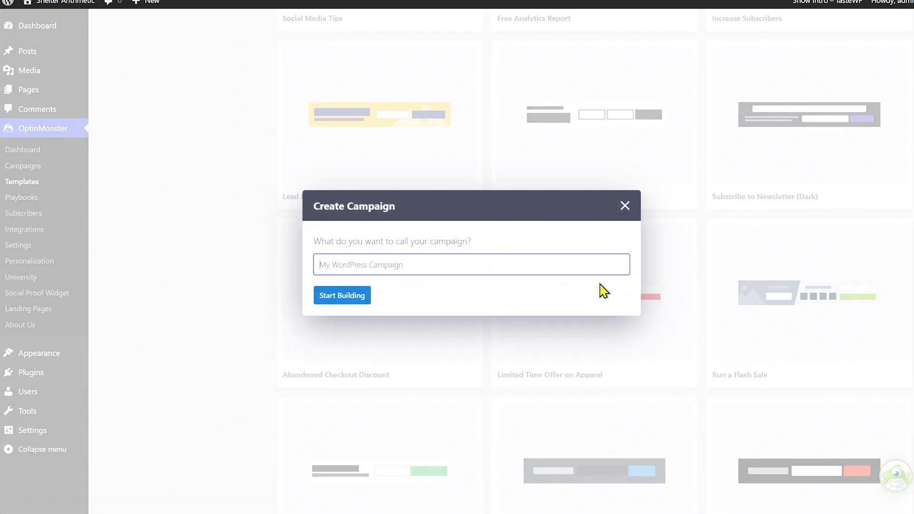
type("Tshirt Campaign")
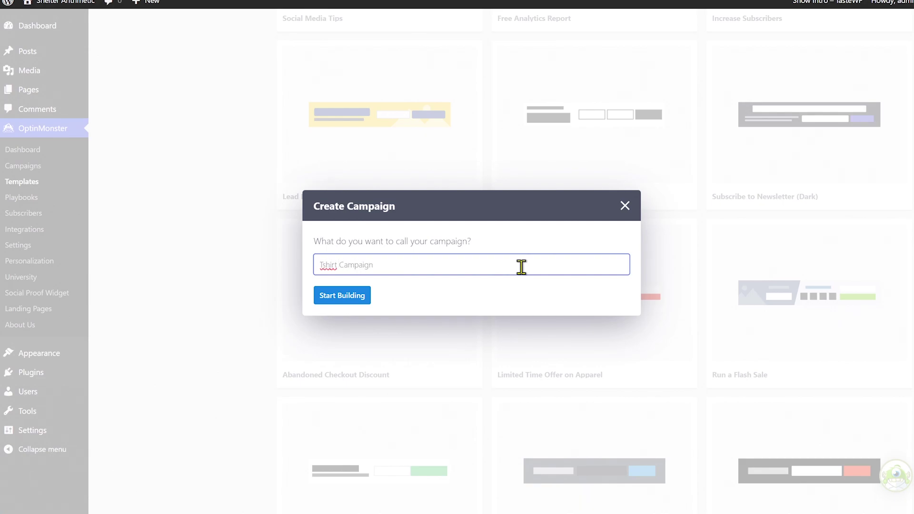
left_click(331, 293)
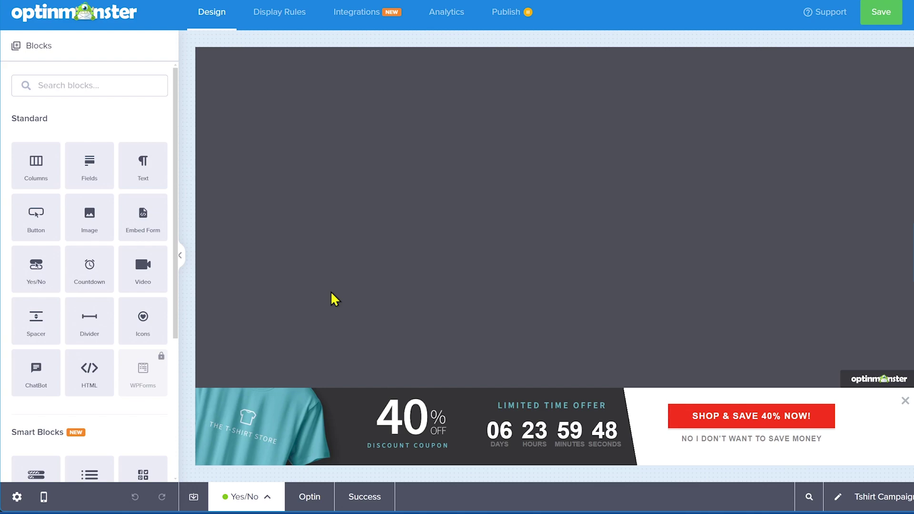
Inspect the settings of the 40% OFF image, DISCOUNT COUPON text and LIMITED TIME OFFER text
scroll(52, 198, "down", 4)
scroll(37, 310, "up", 4)
left_click(417, 429)
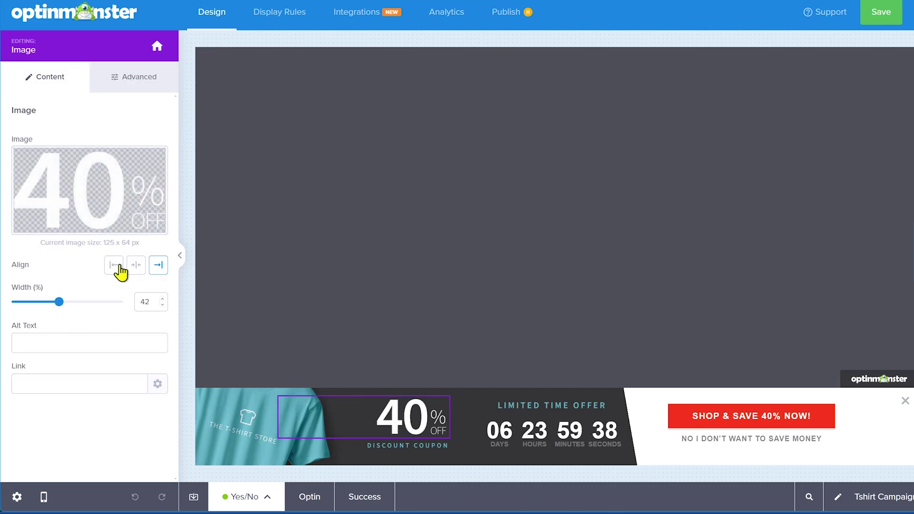
left_click(388, 445)
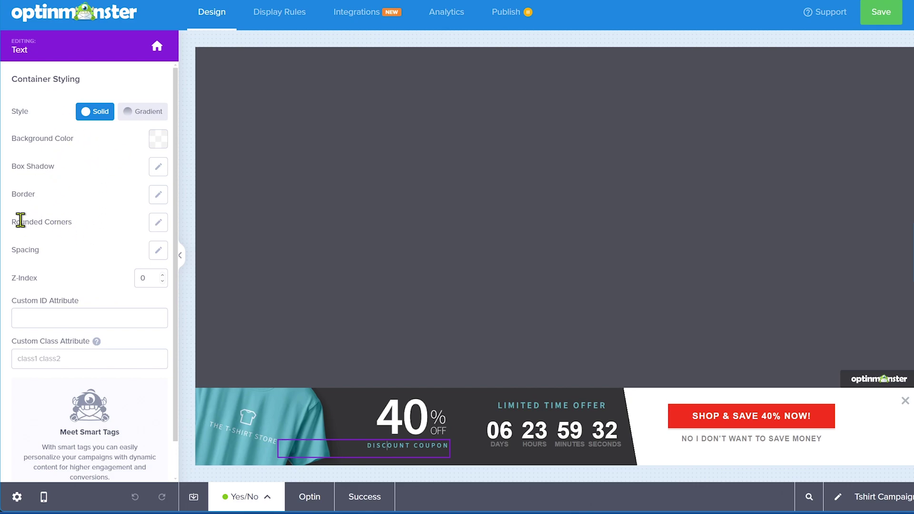
mouse_move(102, 346)
left_click(613, 409)
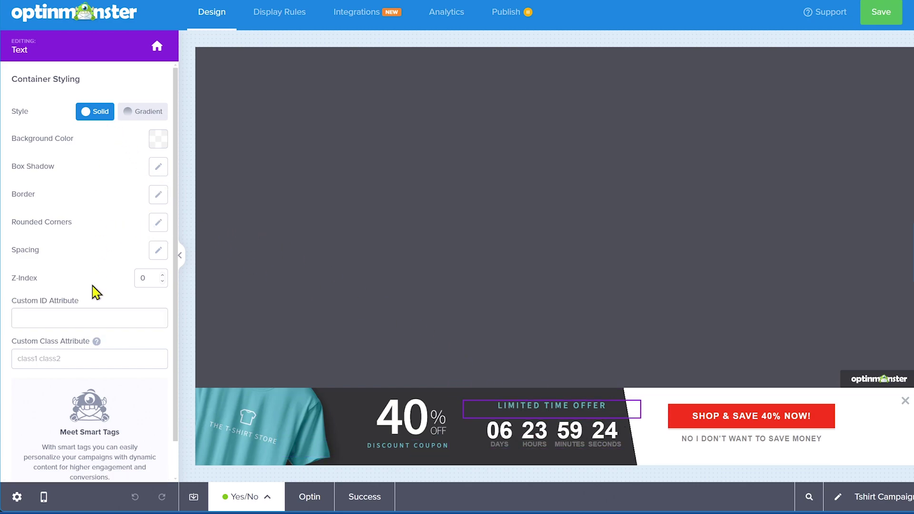
Review the countdown timer, keeping it Dynamic, and check its Success Scripts and Advanced options
left_click(590, 442)
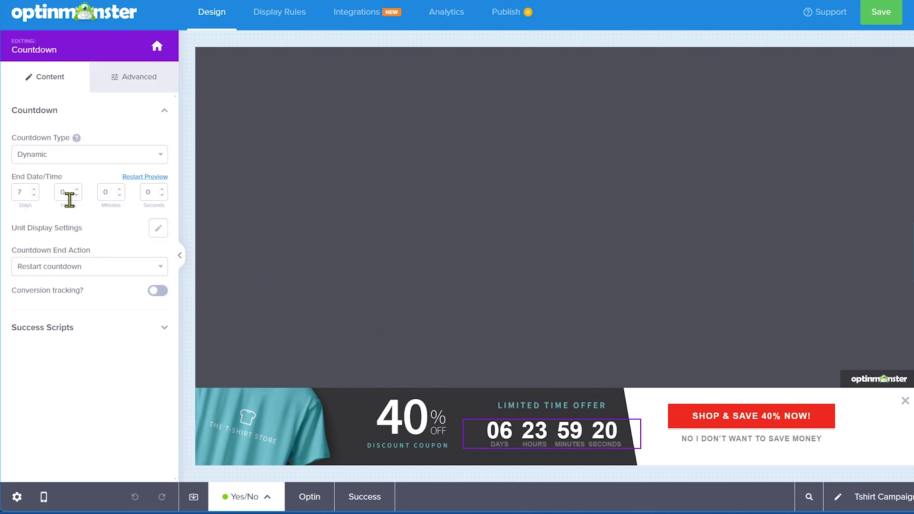
left_click(109, 158)
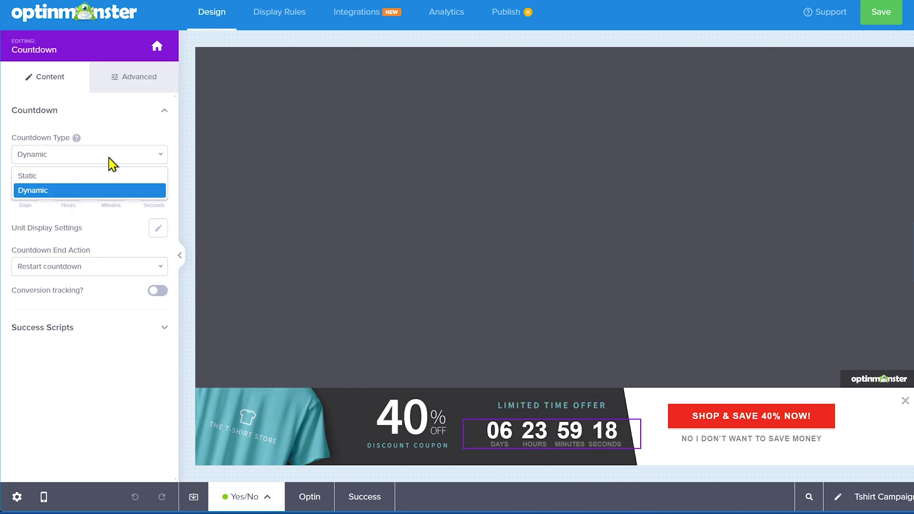
left_click(109, 159)
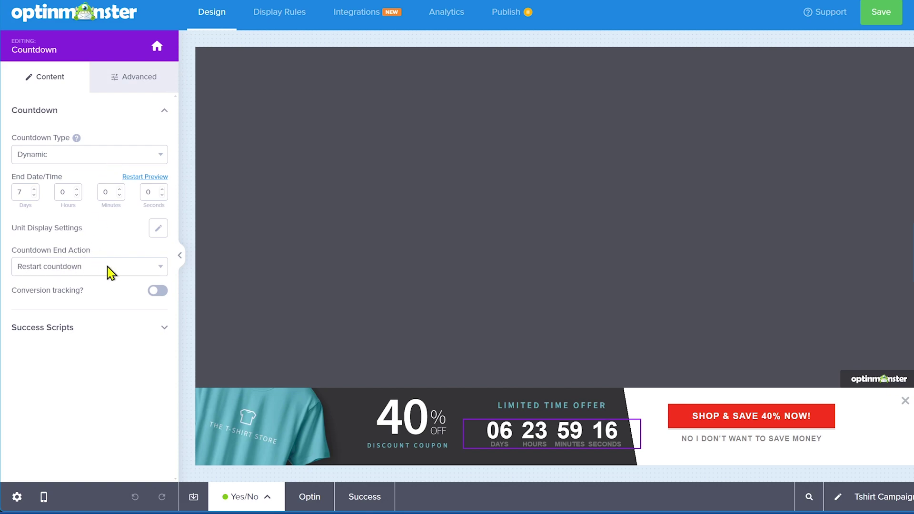
left_click(159, 329)
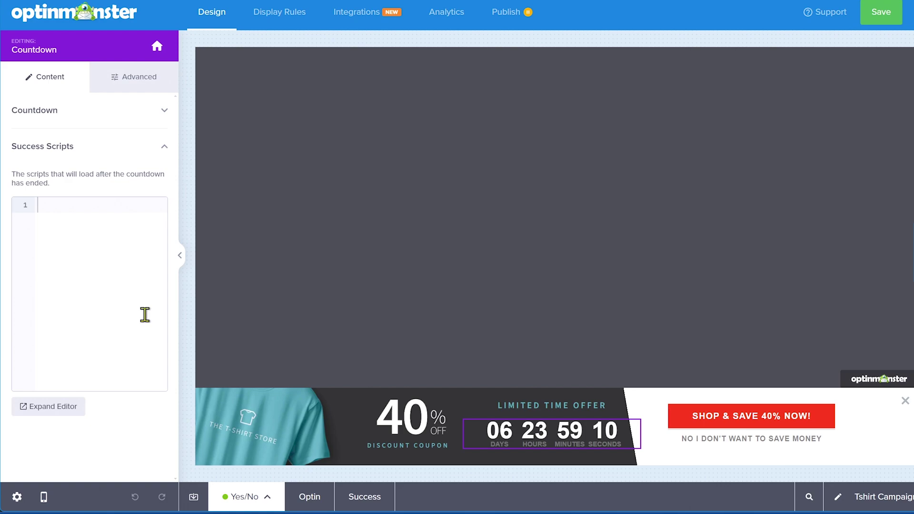
left_click(162, 148)
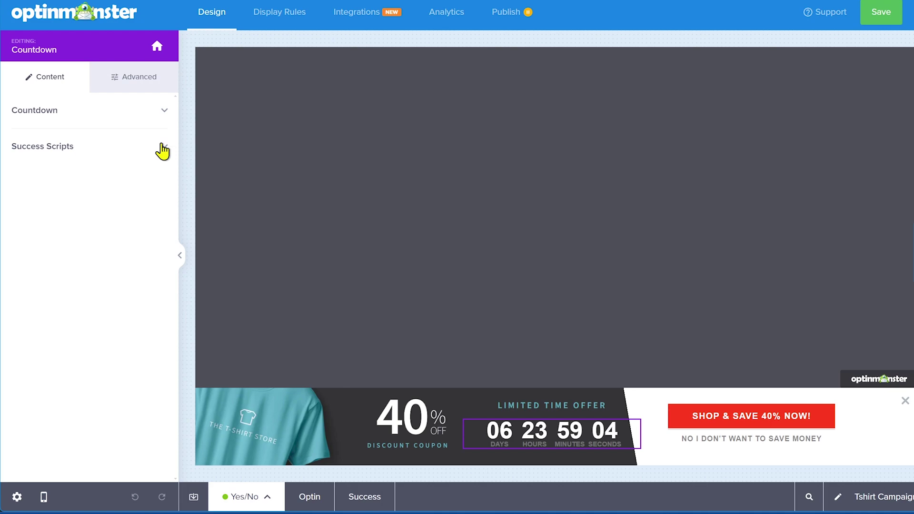
left_click(137, 84)
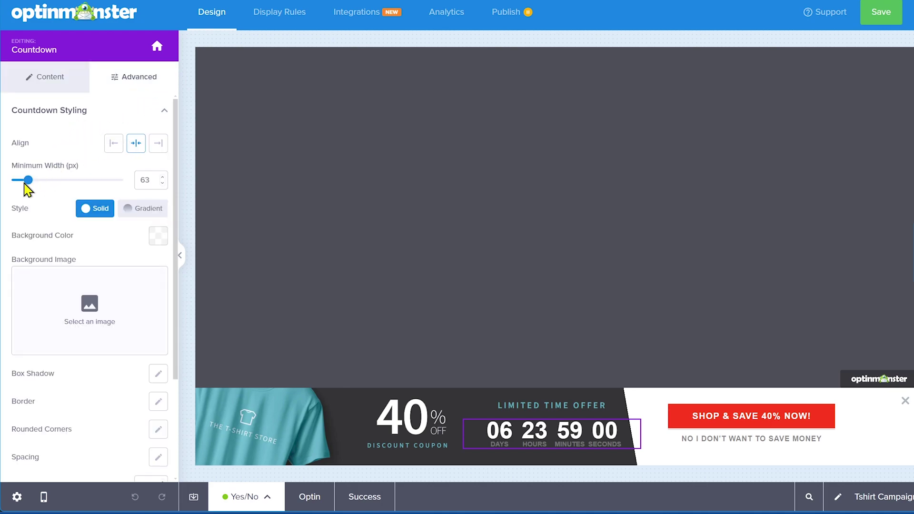
scroll(86, 304, "down", 3)
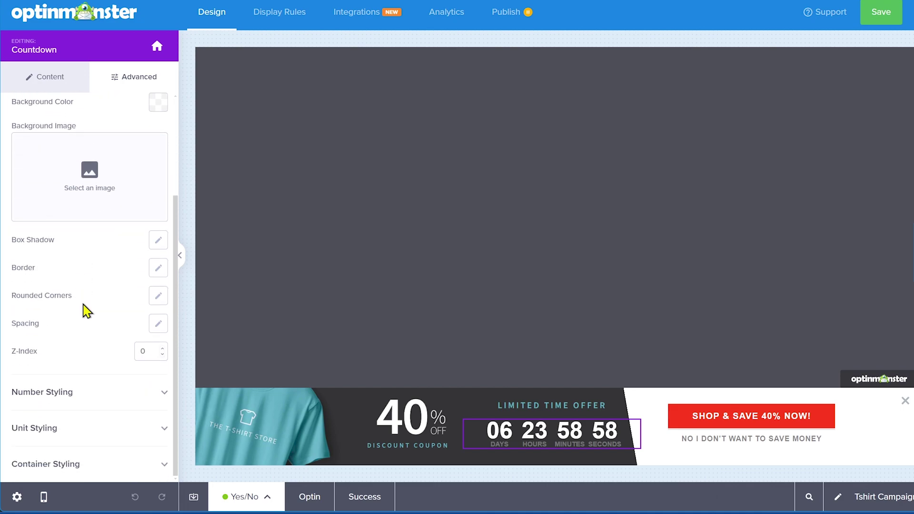
scroll(87, 305, "up", 3)
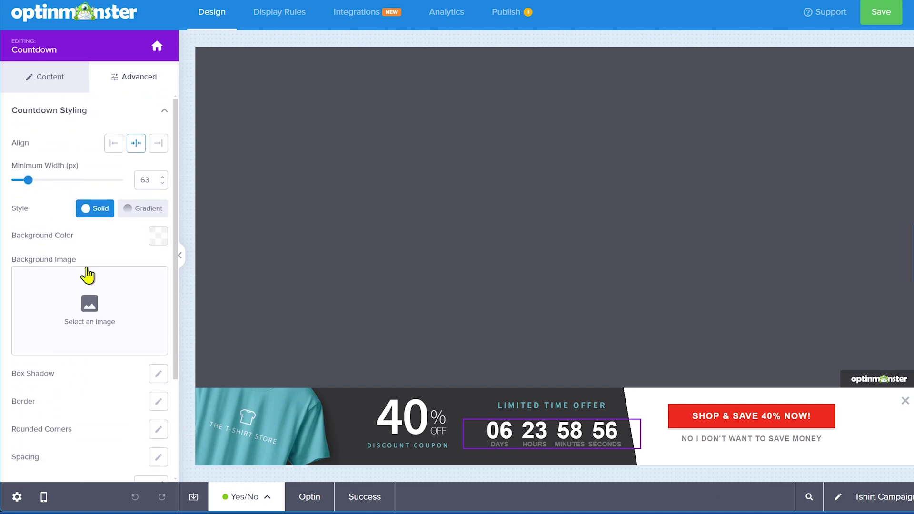
left_click(51, 91)
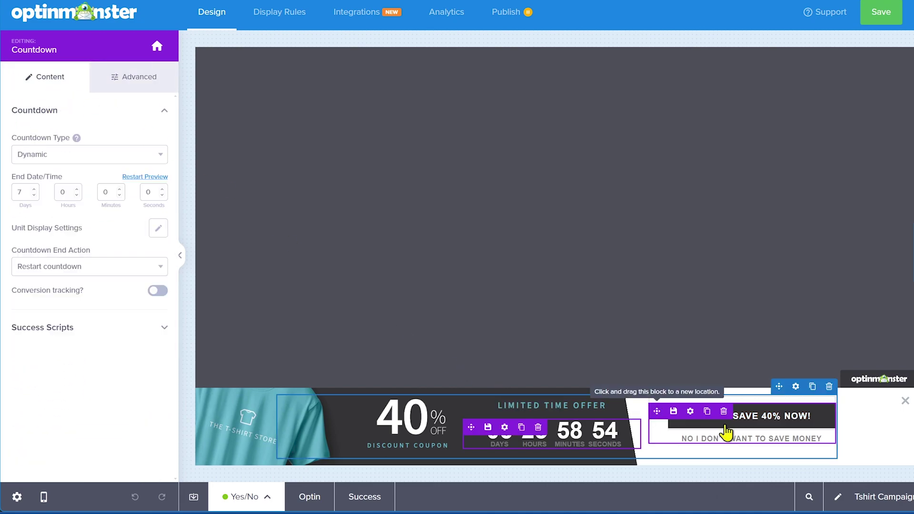
Keep the SHOP & SAVE 40% NOW! button's click action as 'Go to a view' and view its Advanced styling
left_click(792, 420)
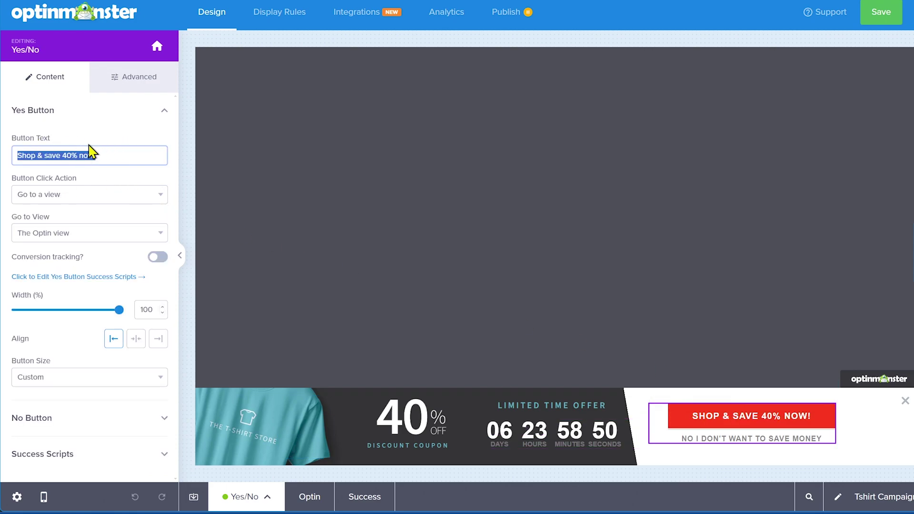
left_click(93, 200)
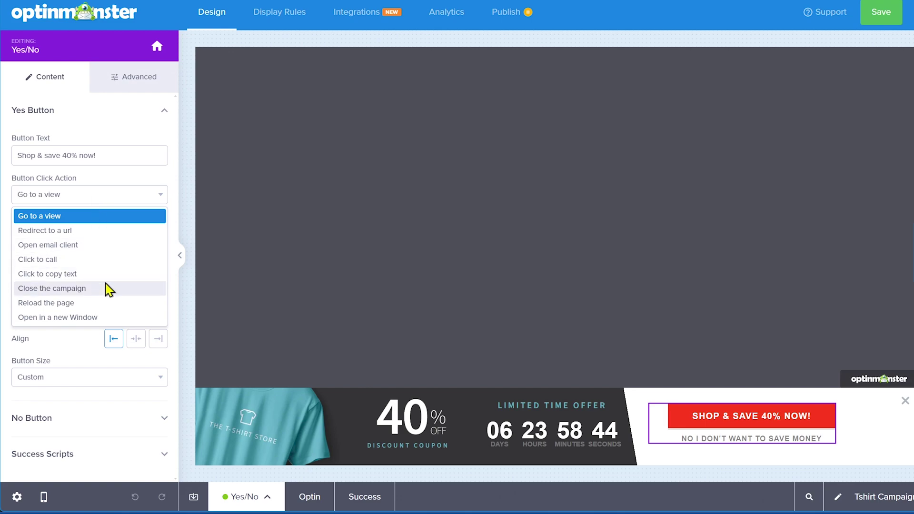
left_click(123, 139)
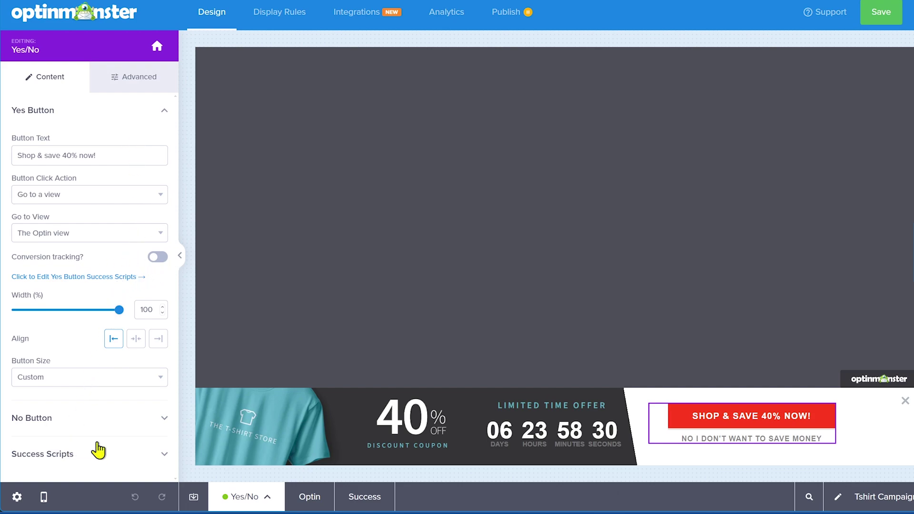
left_click(133, 85)
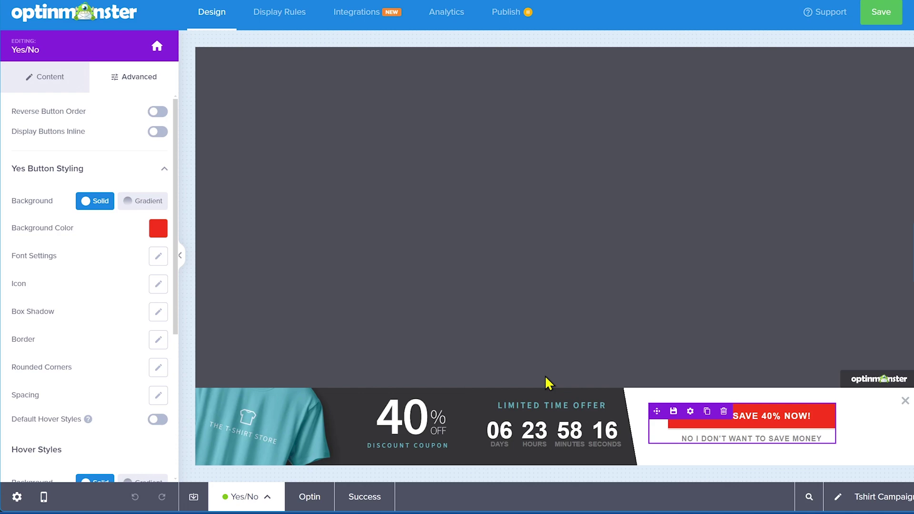
Keep the floating bar loading at the page bottom, then move on to Display Rules
left_click(878, 410)
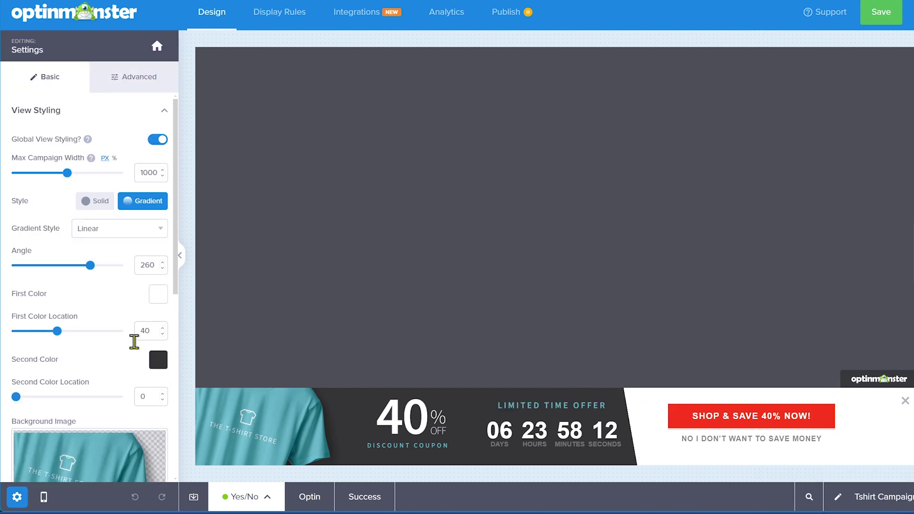
scroll(129, 342, "down", 7)
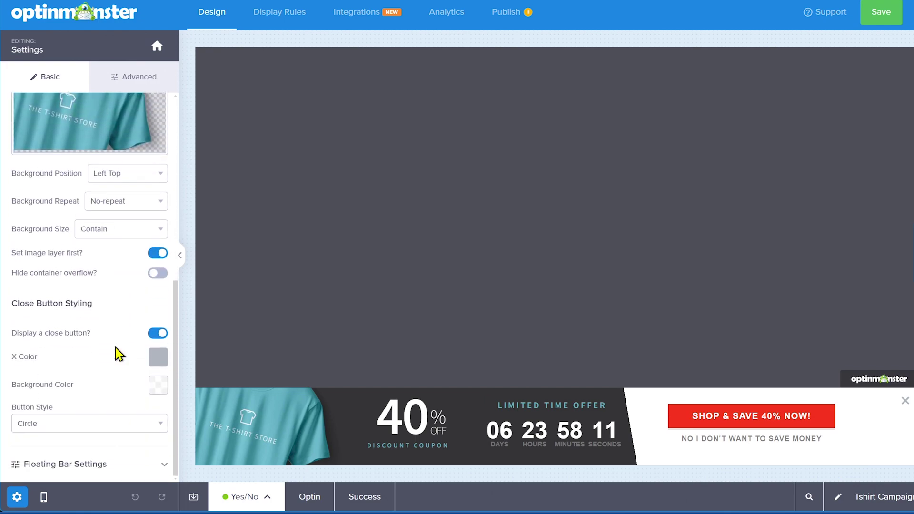
left_click(109, 462)
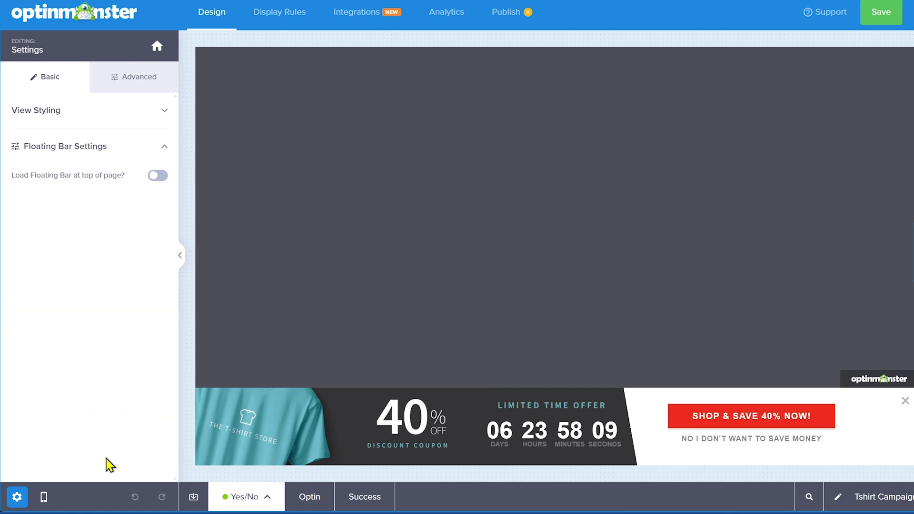
left_click(157, 176)
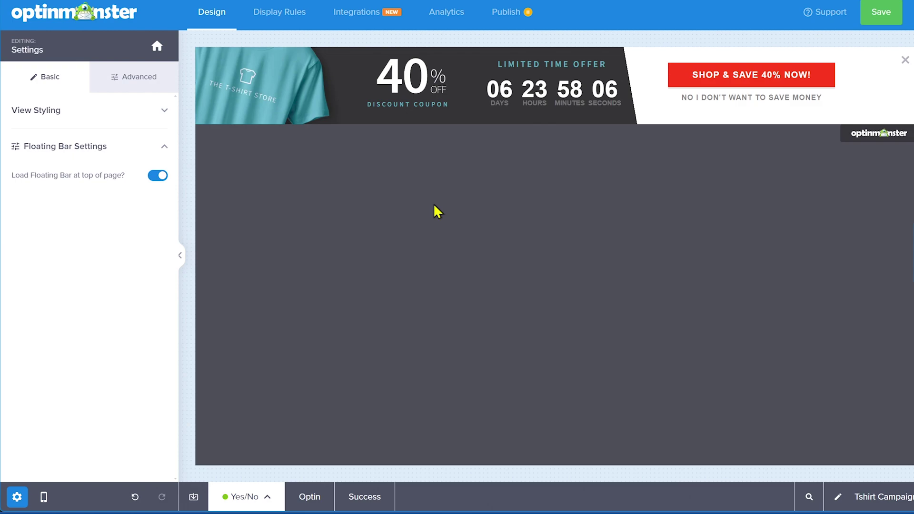
left_click(158, 176)
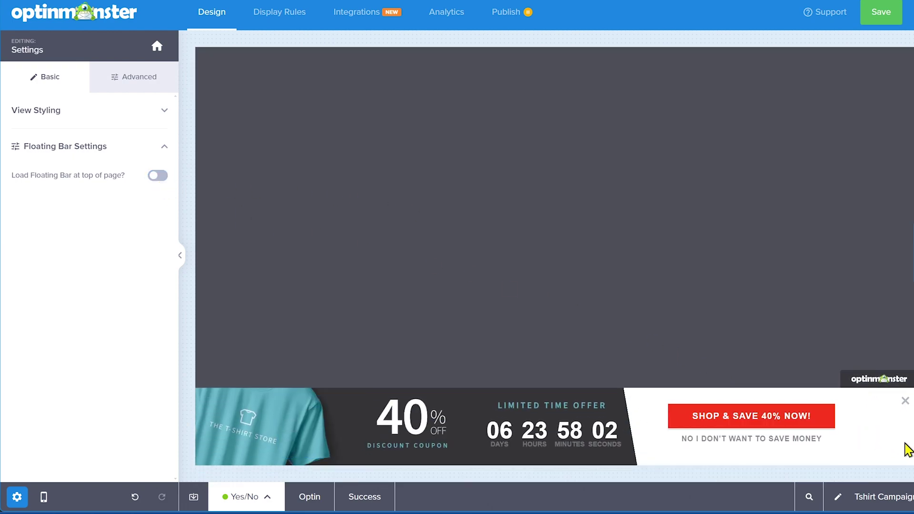
left_click(90, 110)
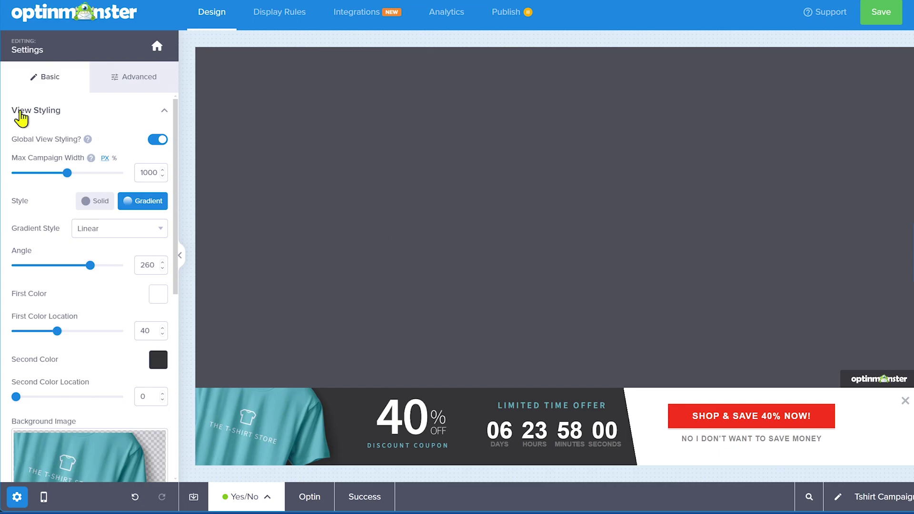
scroll(86, 220, "down", 8)
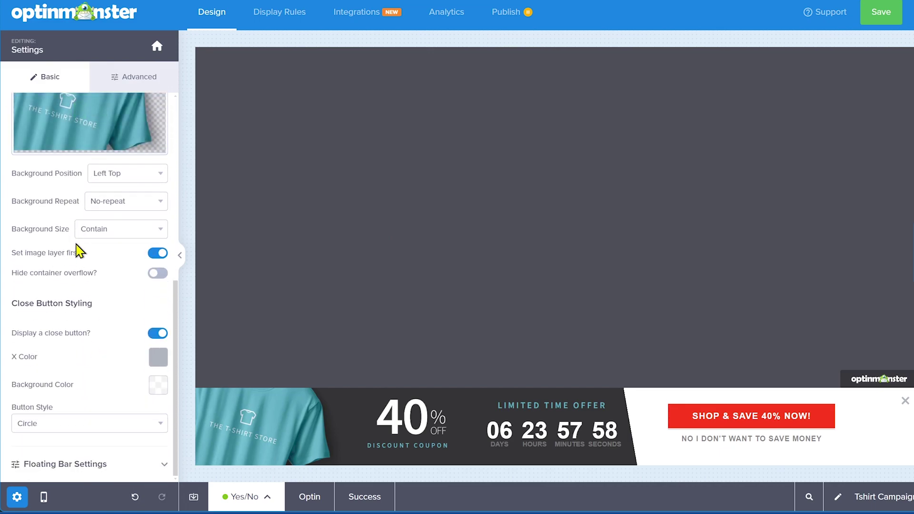
scroll(78, 247, "up", 4)
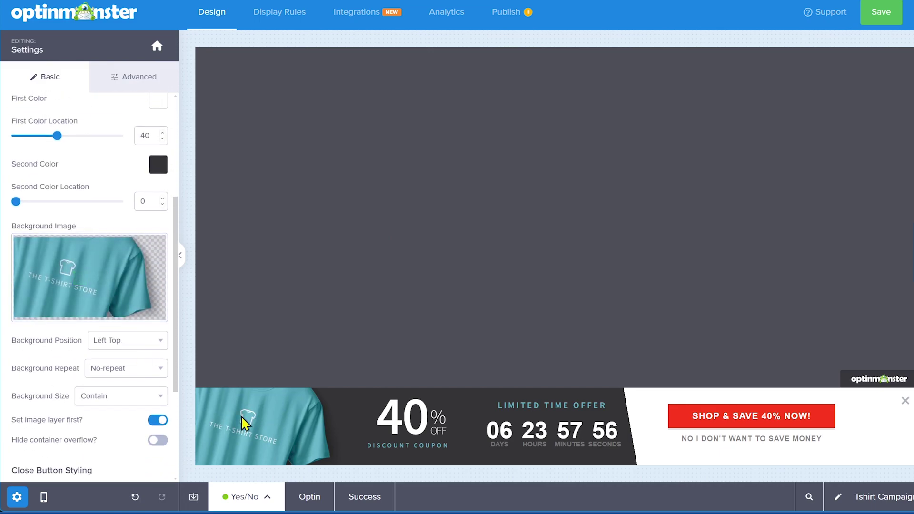
scroll(91, 267, "down", 4)
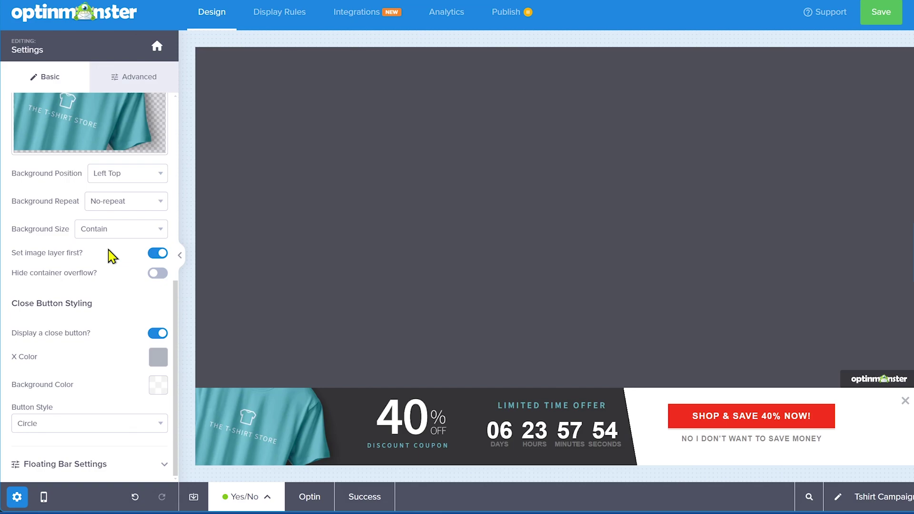
left_click(284, 19)
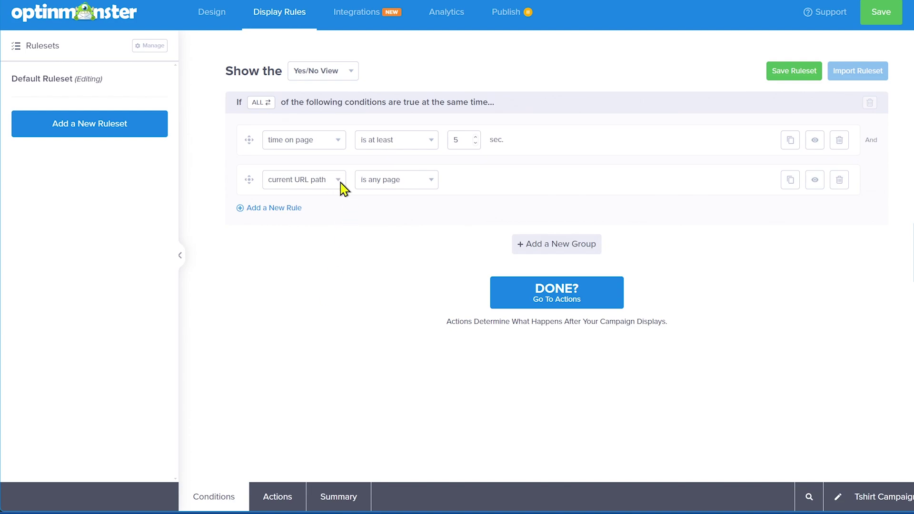
Leave the URL path rule as 'is any page' and open the time-on-page condition picker
left_click(412, 187)
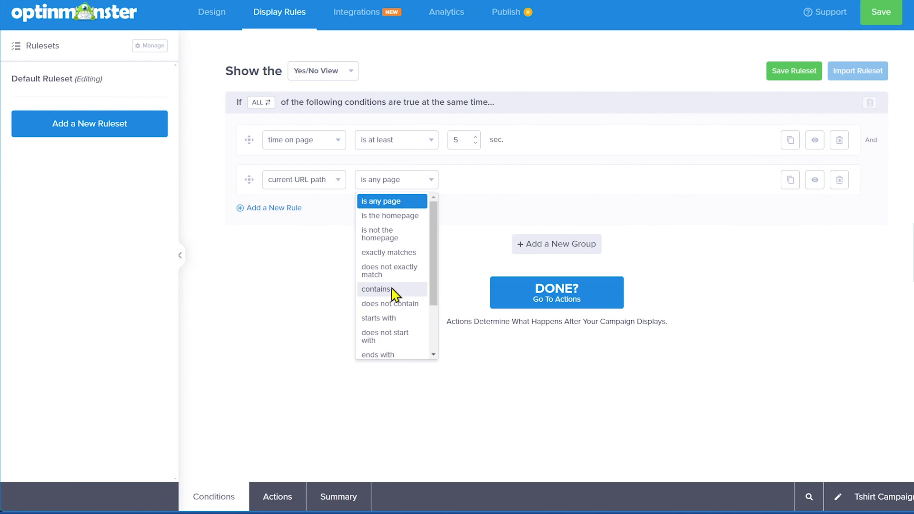
left_click(306, 278)
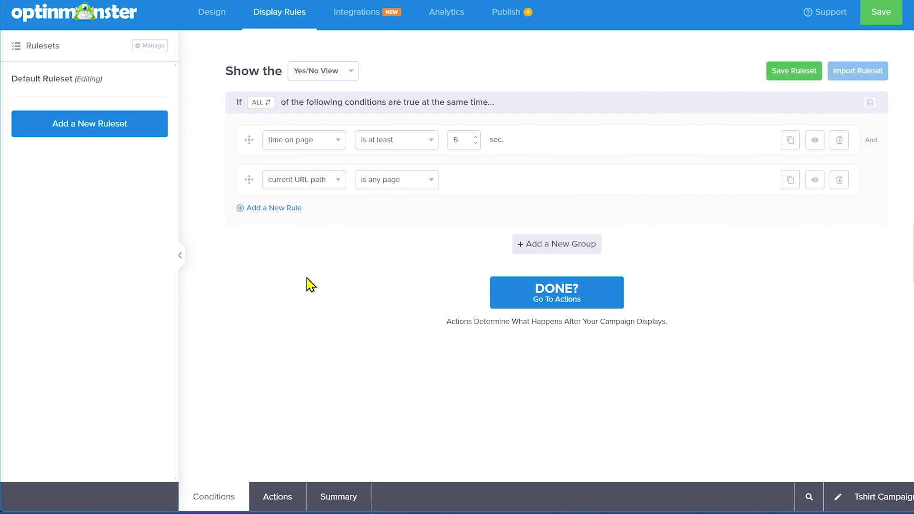
left_click(337, 143)
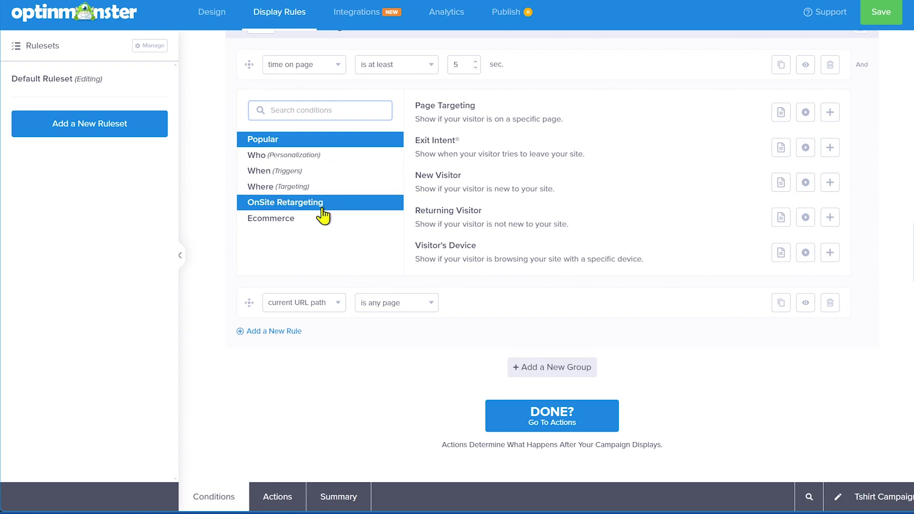
Leave both display rules unchanged, keeping the URL path rule on 'is any page', and go to Integrations
left_click(214, 216)
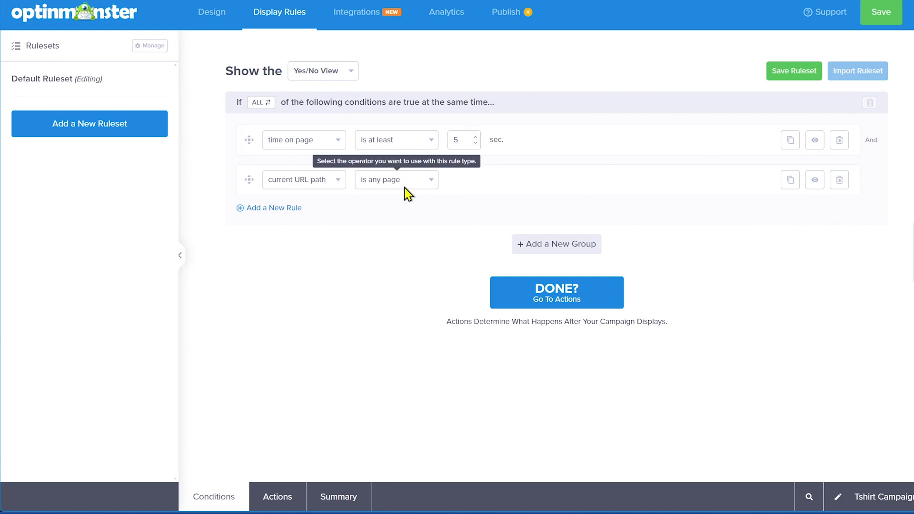
left_click(421, 187)
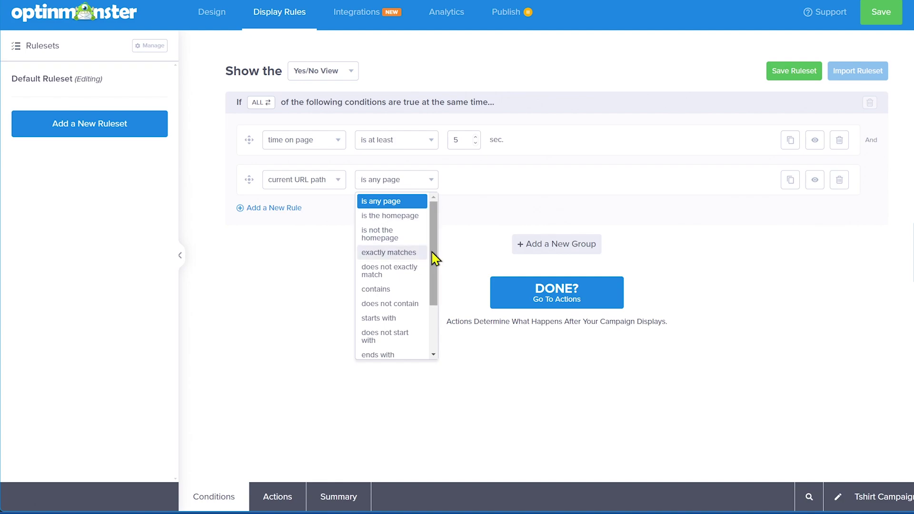
left_click_drag(435, 262, 443, 235)
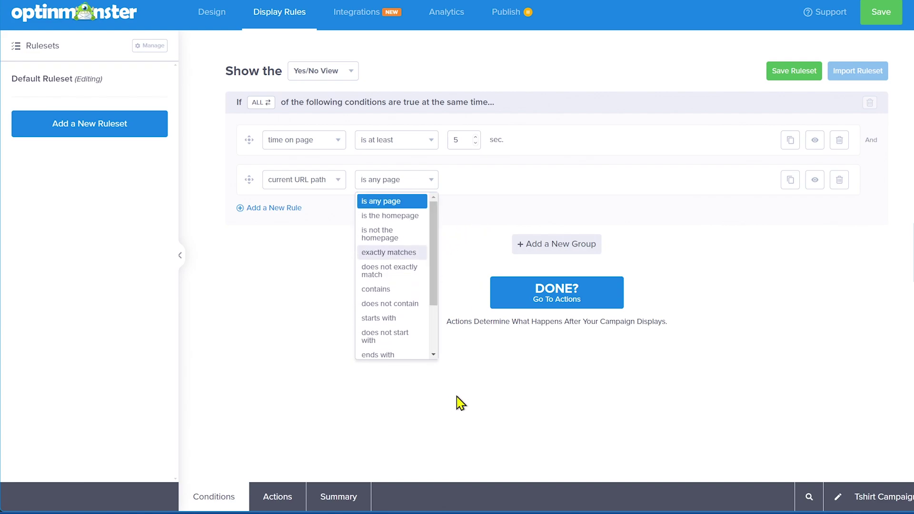
left_click(491, 357)
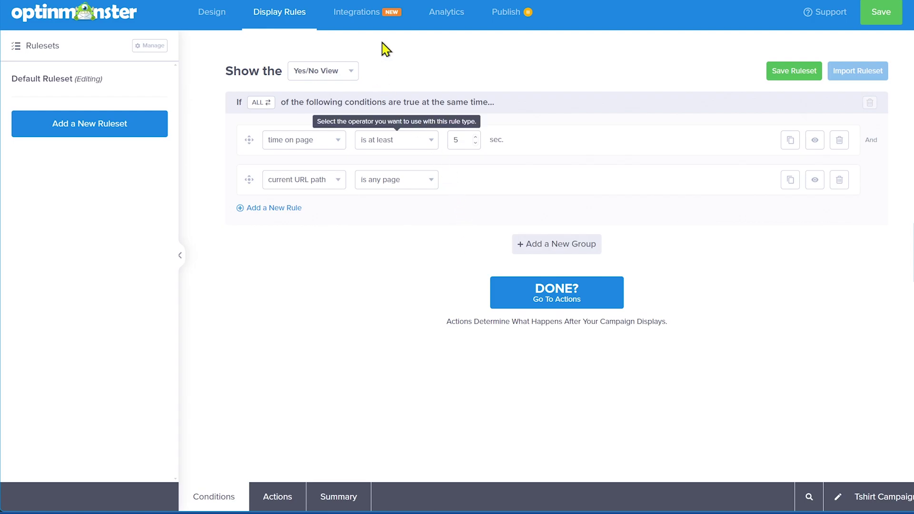
left_click(378, 24)
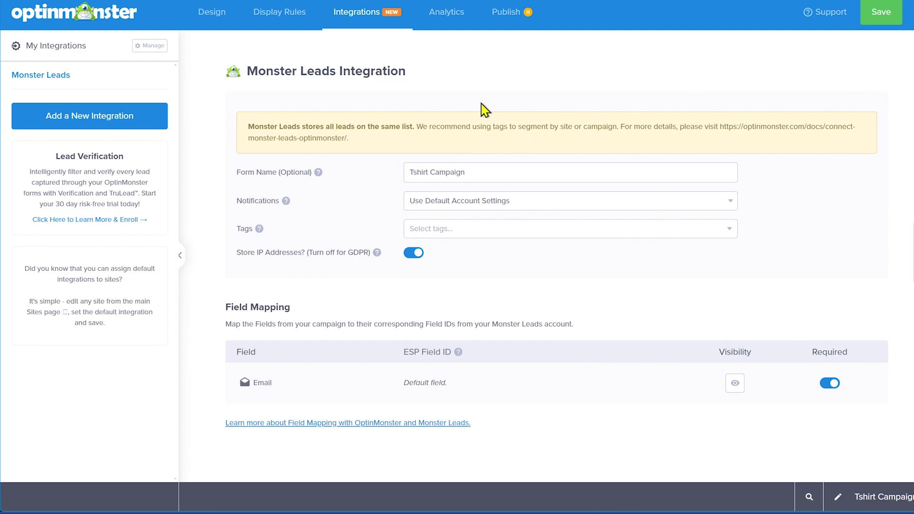
Go via the Analytics tab to Tshirt Campaign's Publish settings
left_click(457, 31)
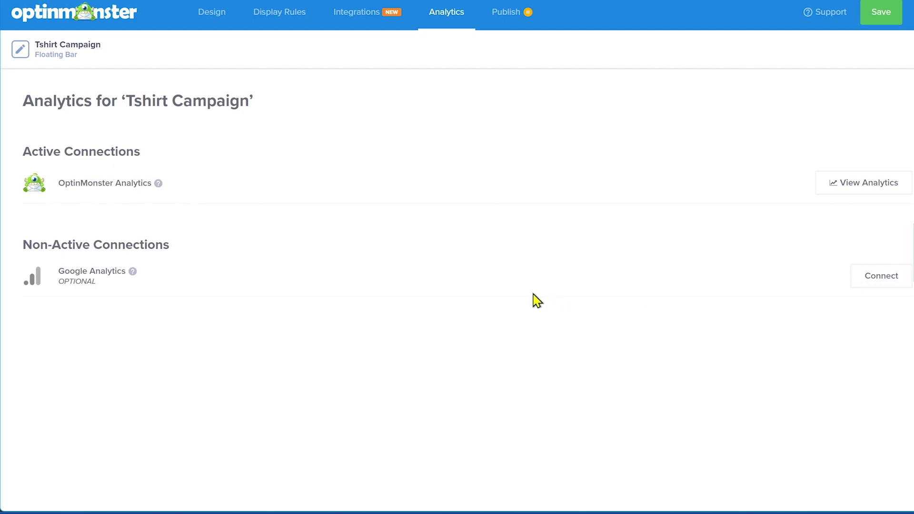
left_click(515, 15)
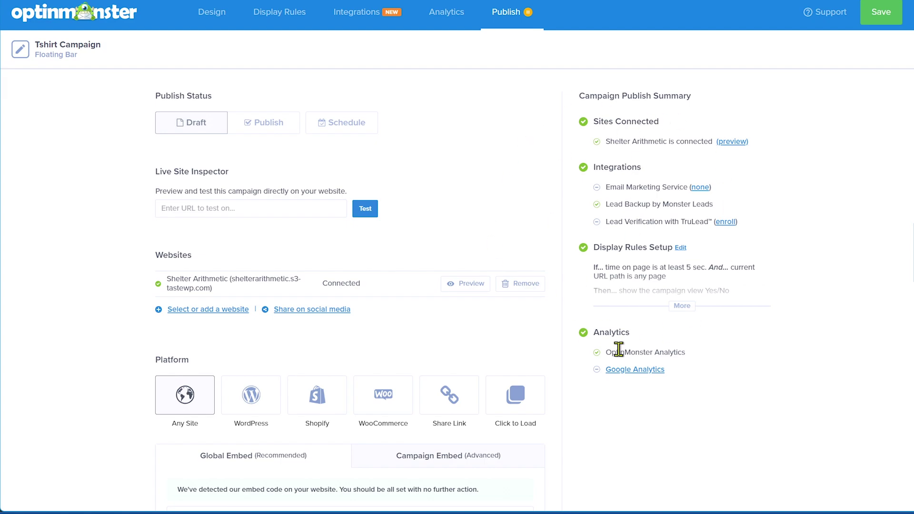
Set Tshirt Campaign's Publish Status to Publish and save it
left_click(266, 136)
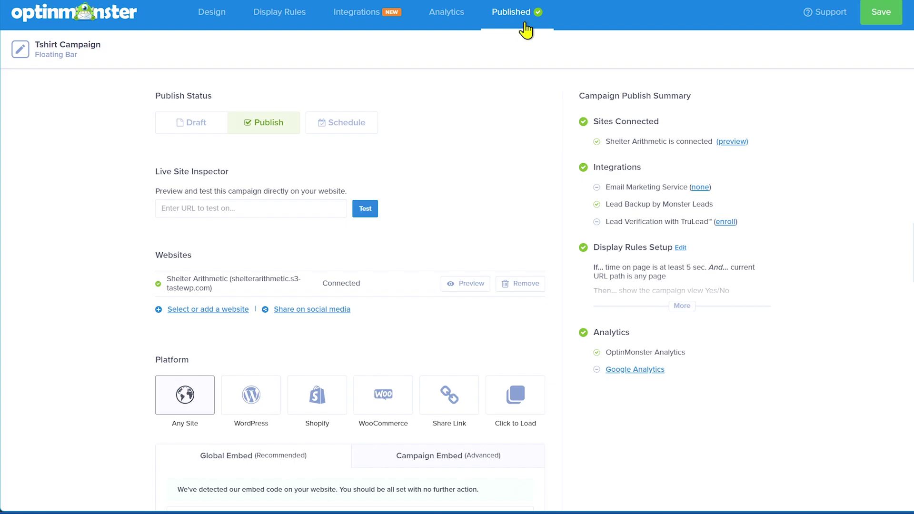
left_click(881, 13)
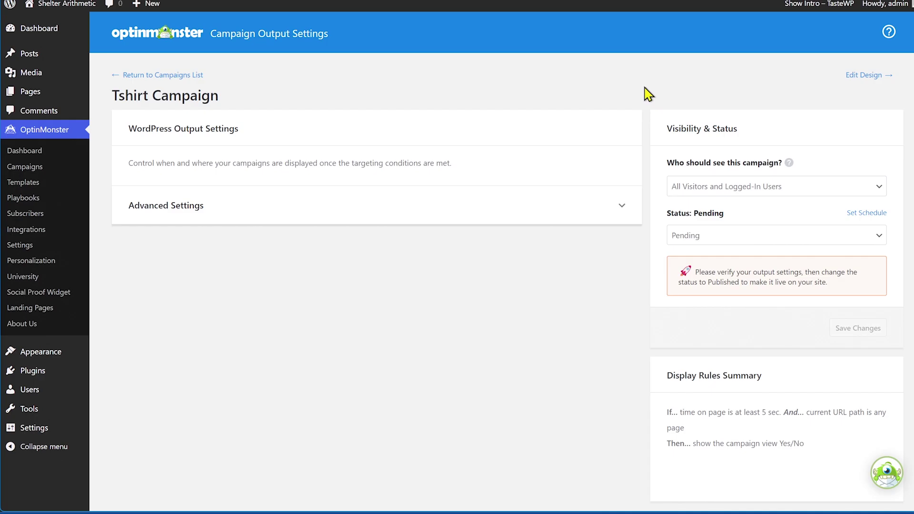
In the OptinMonster Campaigns list, change Tshirt Campaign from Pending to Published
left_click(41, 167)
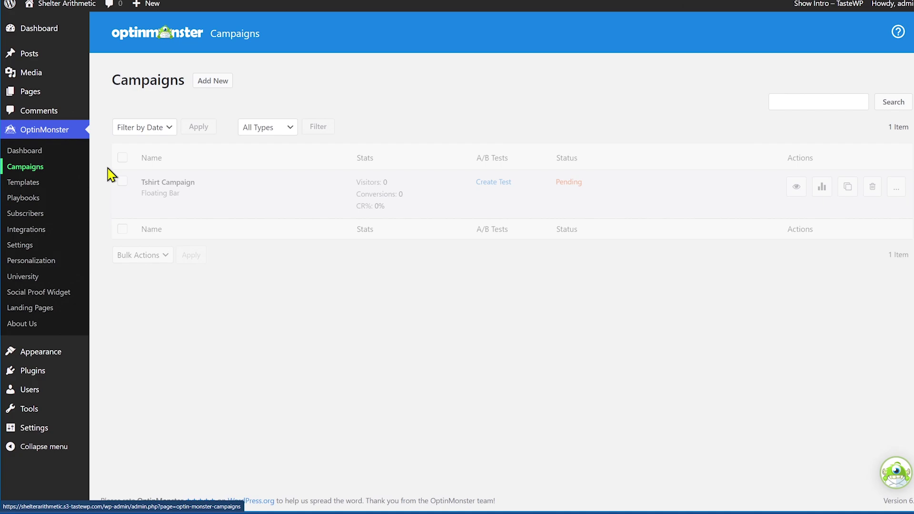
left_click(571, 184)
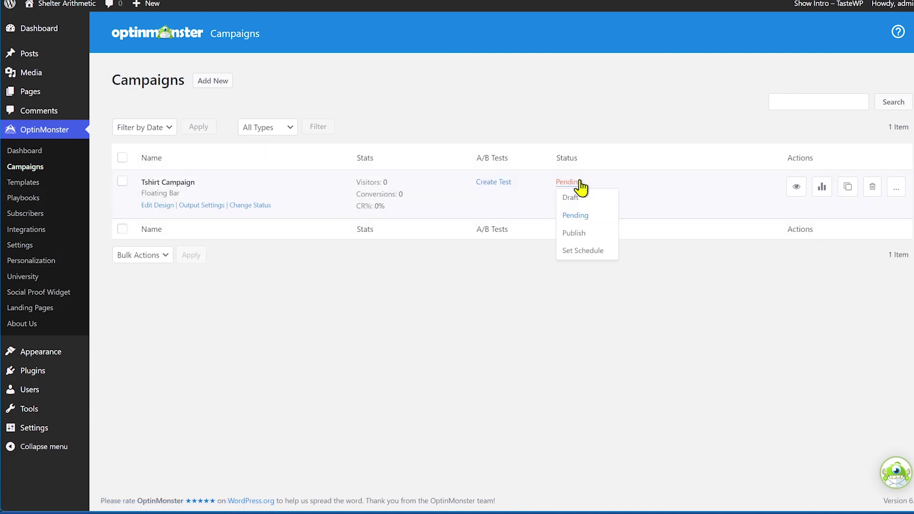
left_click(594, 233)
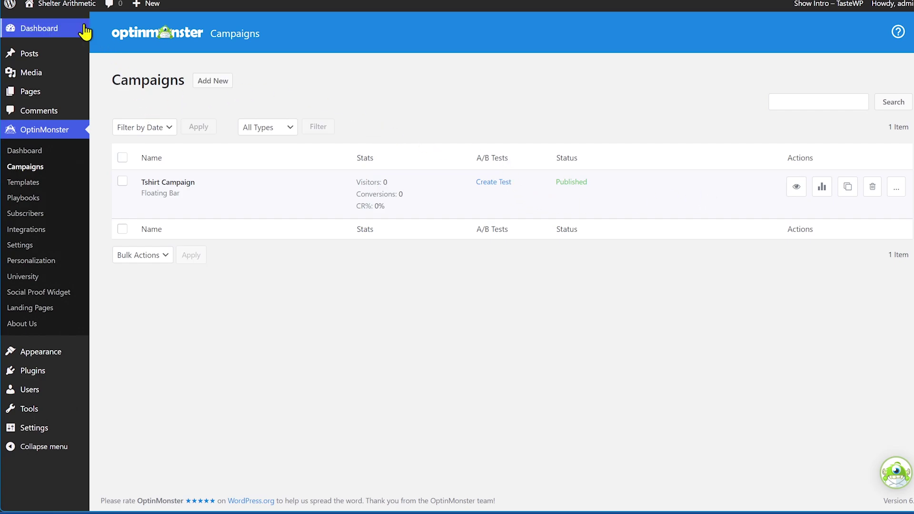
Open the live site's New Test post and scroll to find the 40% off T-shirt bar
mouse_move(66, 6)
right_click(43, 27)
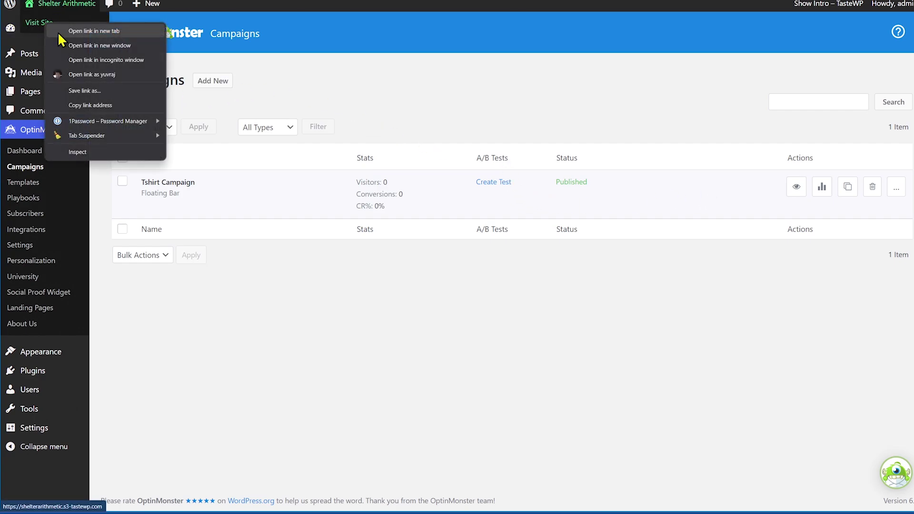
left_click(90, 45)
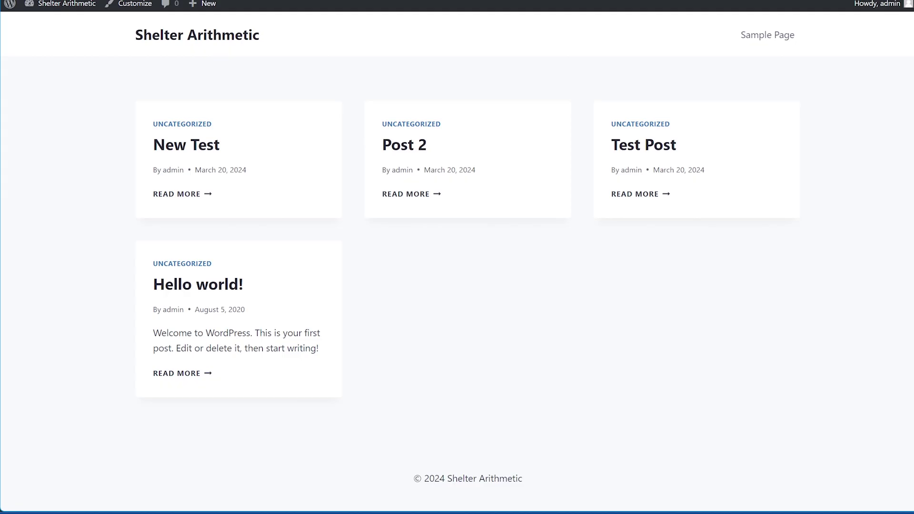
left_click(180, 148)
scroll(205, 150, "down", 9)
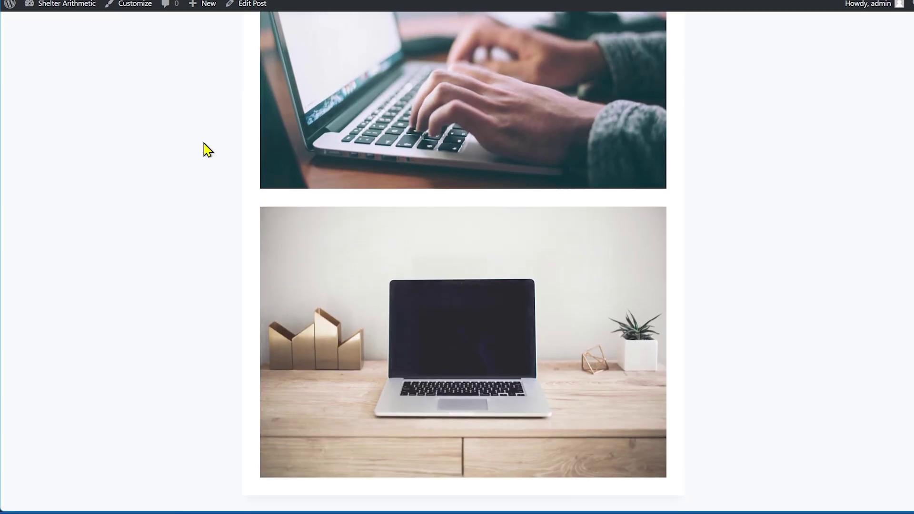
scroll(200, 201, "up", 7)
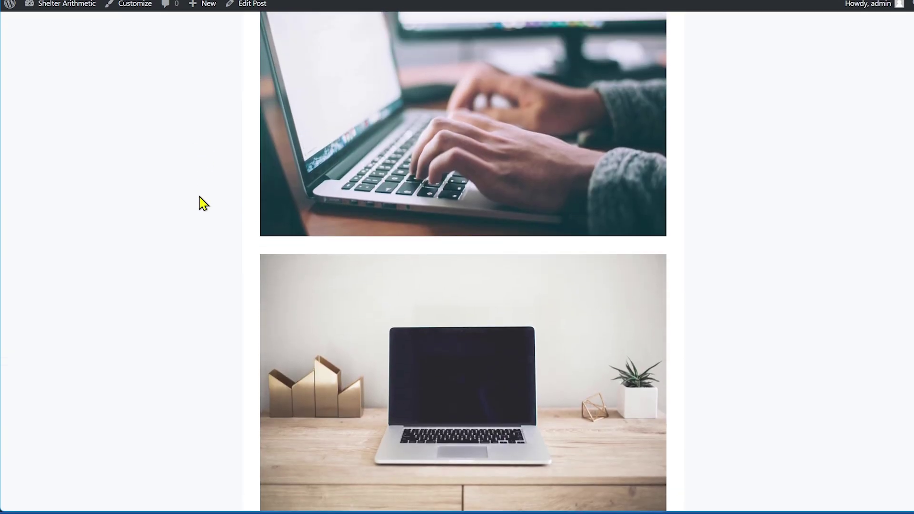
scroll(212, 191, "down", 4)
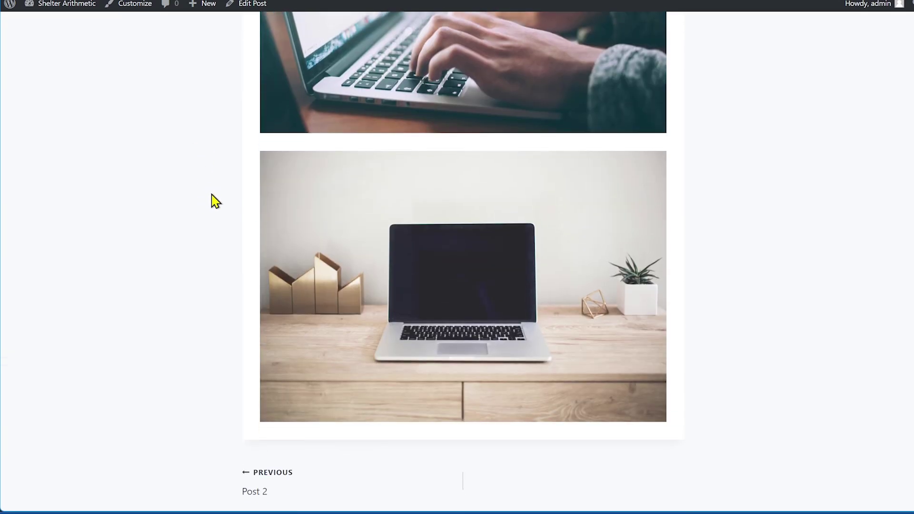
scroll(214, 219, "down", 4)
scroll(215, 224, "up", 4)
scroll(212, 223, "up", 7)
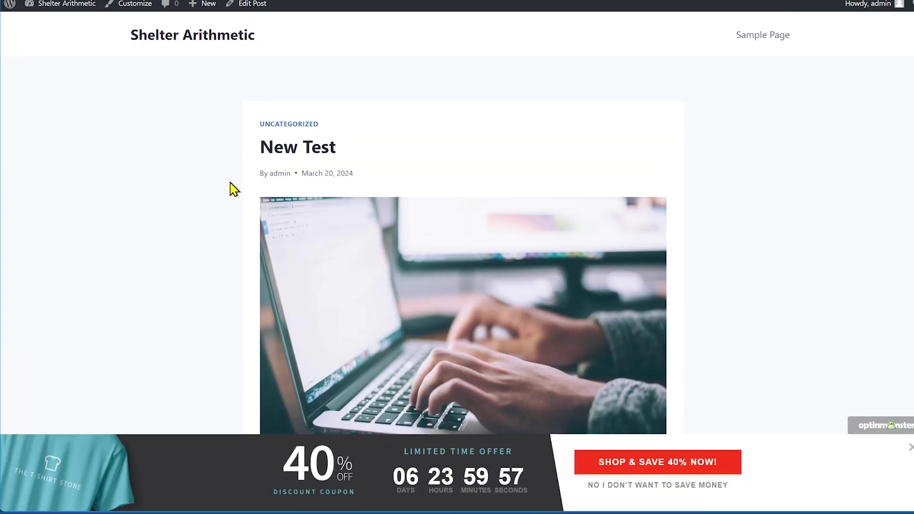
scroll(230, 249, "down", 4)
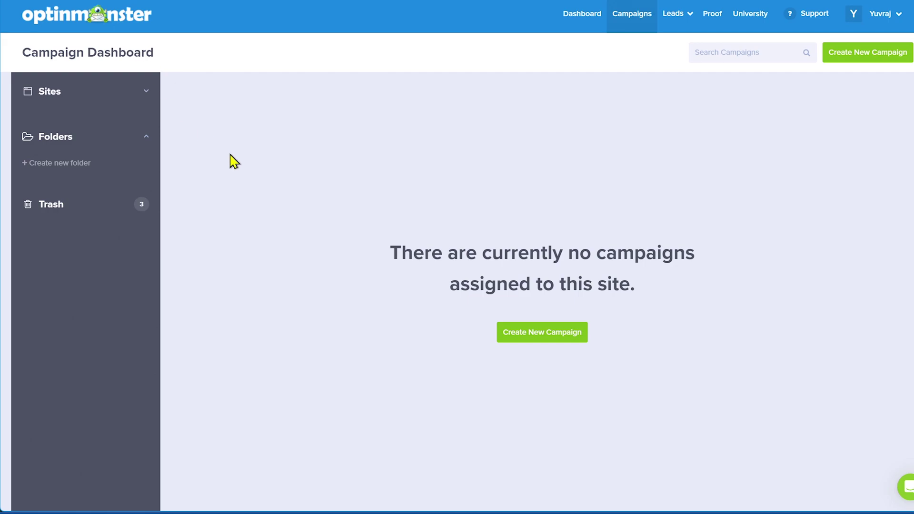
Start entering a web address, then cancel and stay on the OptinMonster dashboard
key("ctrl+l")
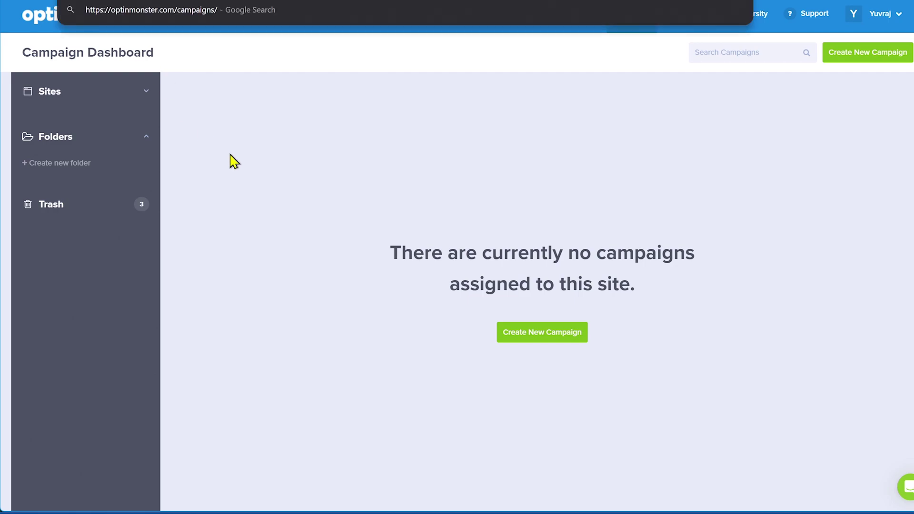
key("Escape")
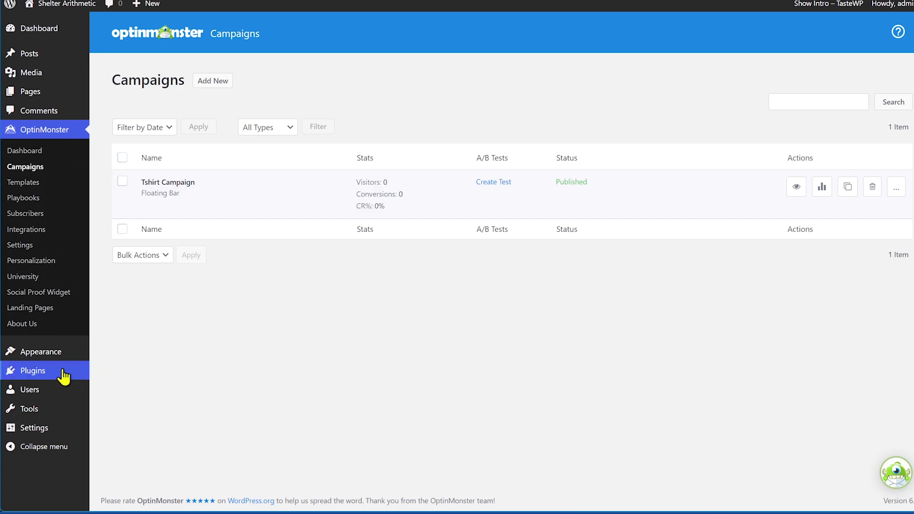
Search Add New Plugin for Notibar, then install and activate it
mouse_move(46, 376)
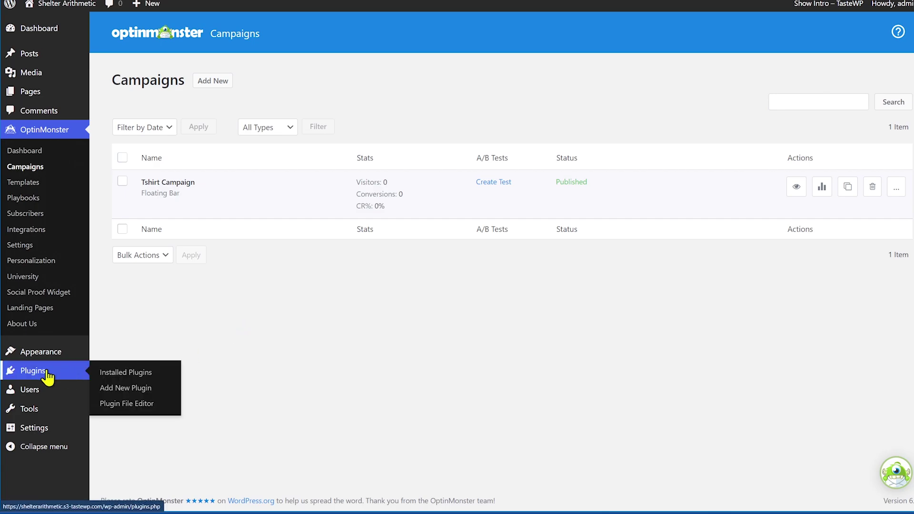
left_click(150, 393)
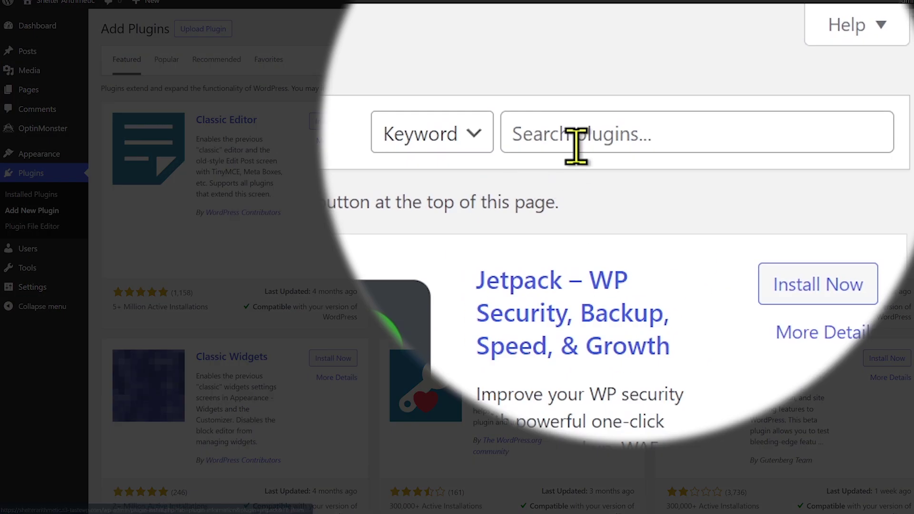
left_click(793, 61)
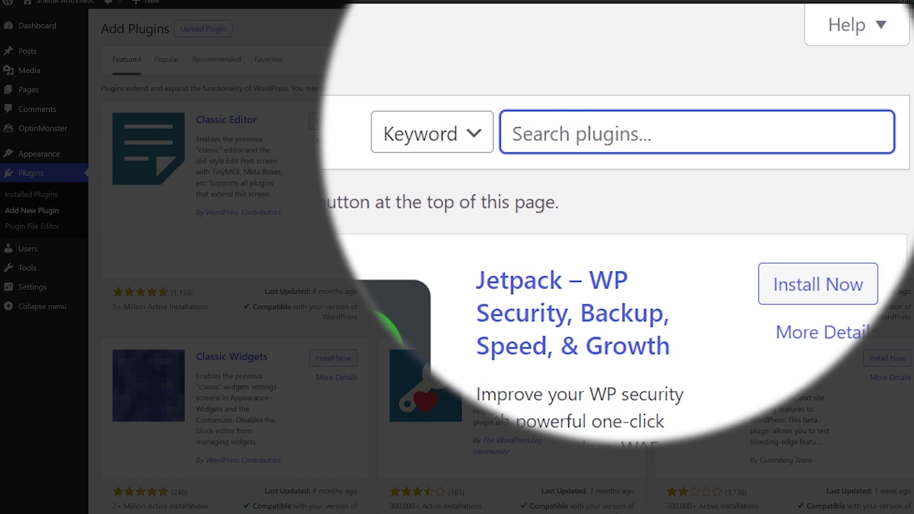
type("notibar")
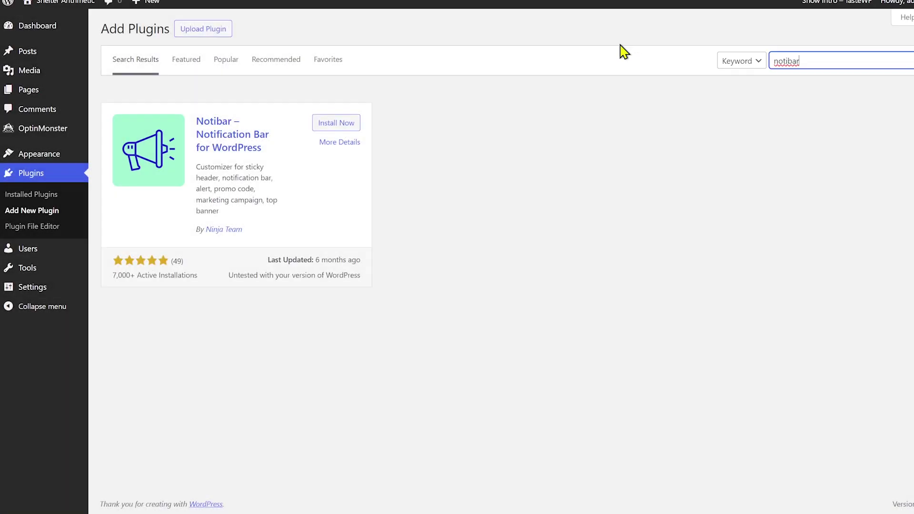
left_click(338, 122)
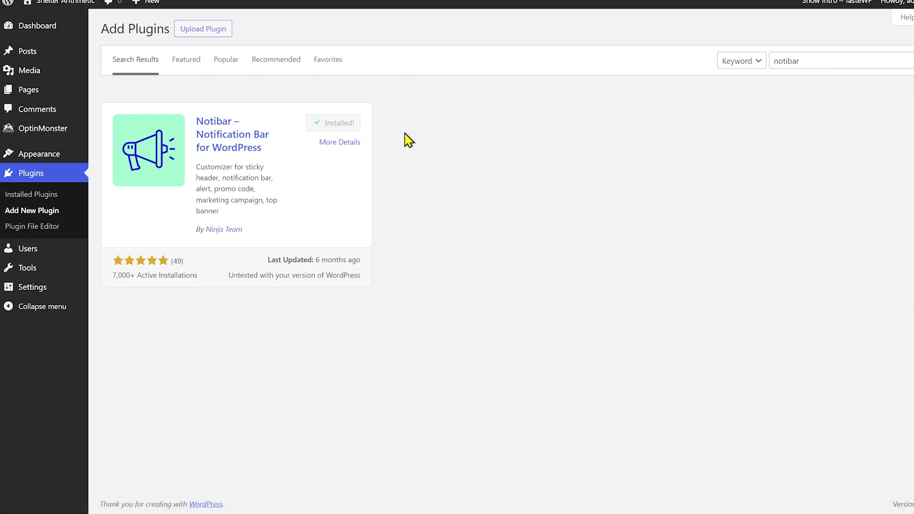
left_click(350, 124)
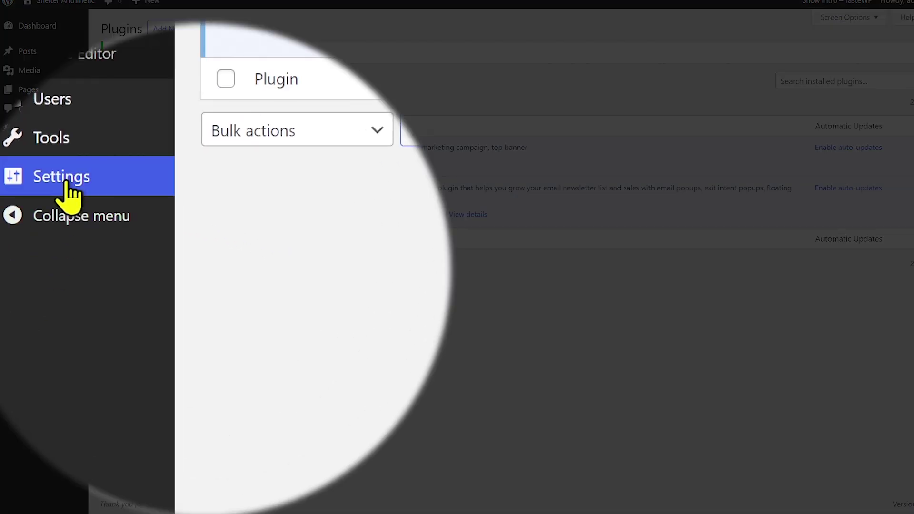
Open Notibar in the Customizer, close the OptinMonster discount bar in the preview, and open General Options
mouse_move(32, 289)
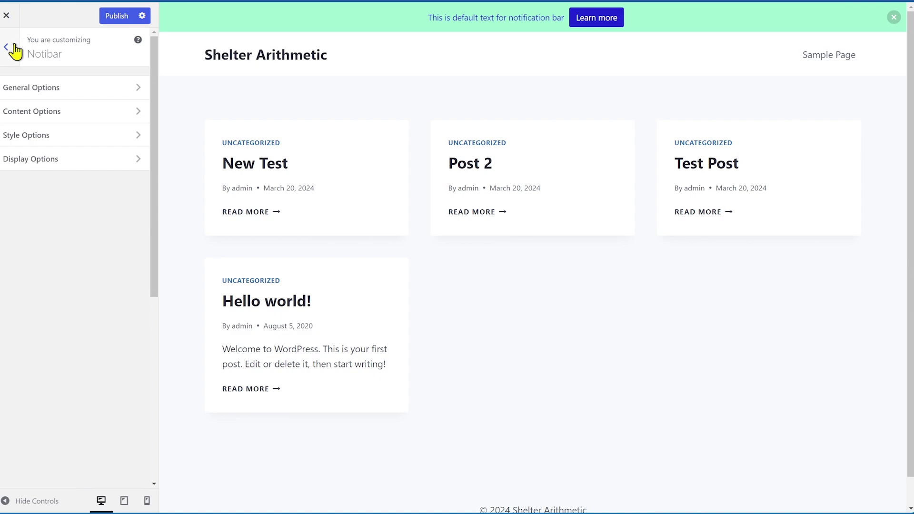
left_click(14, 52)
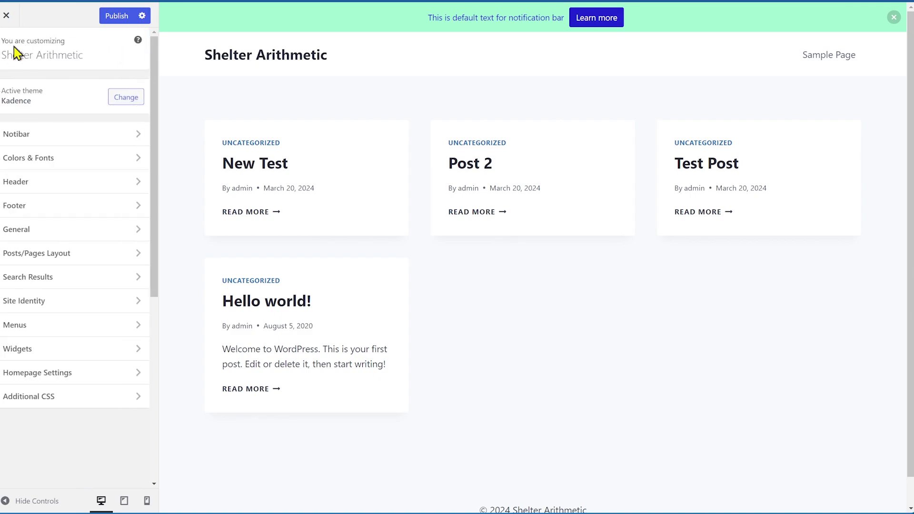
left_click(32, 137)
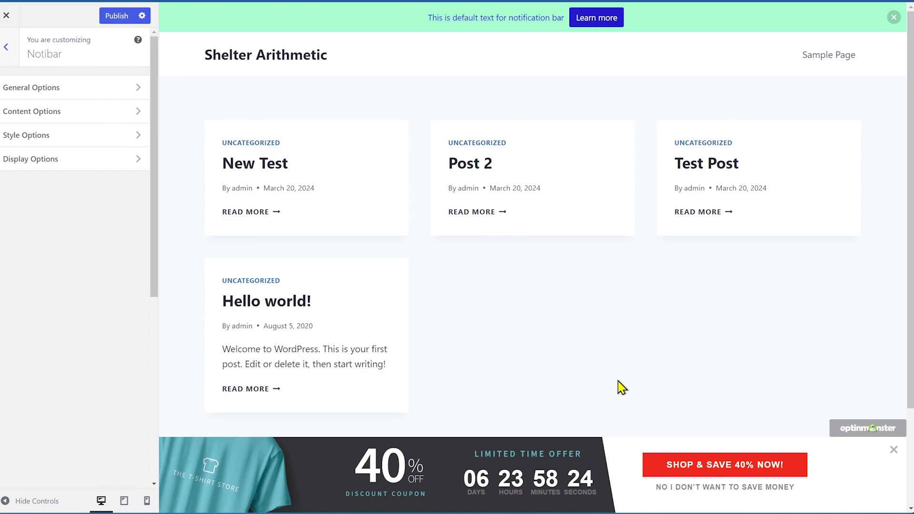
left_click(895, 451)
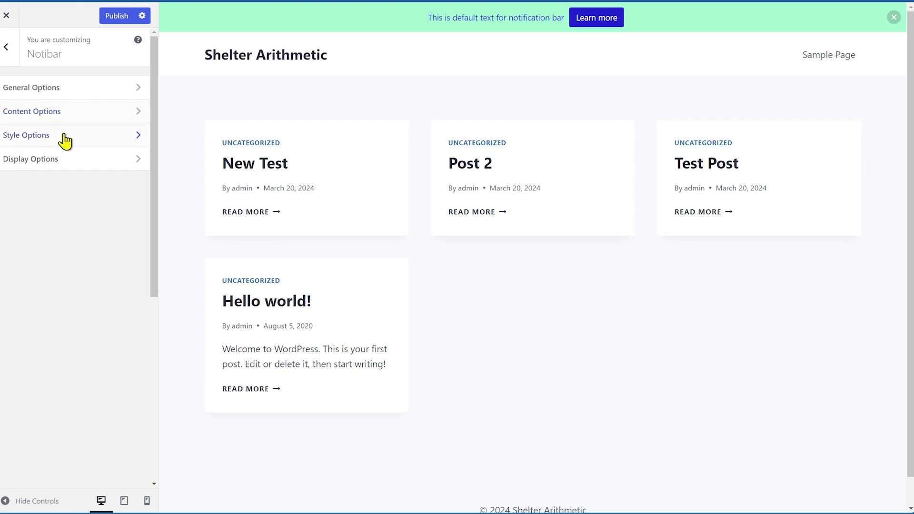
left_click(66, 95)
Enable the Notibar and keep its Alignment on Center after briefly trying Right
left_click(18, 99)
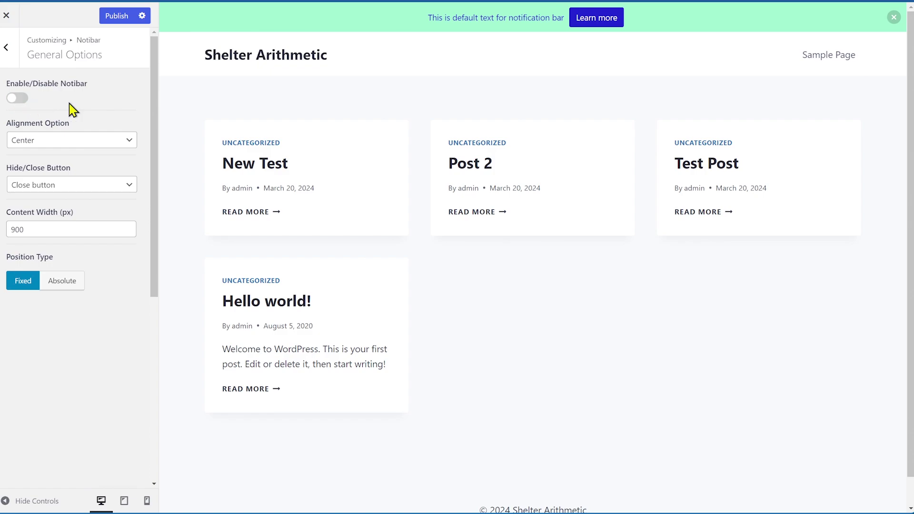
left_click(19, 99)
left_click(71, 141)
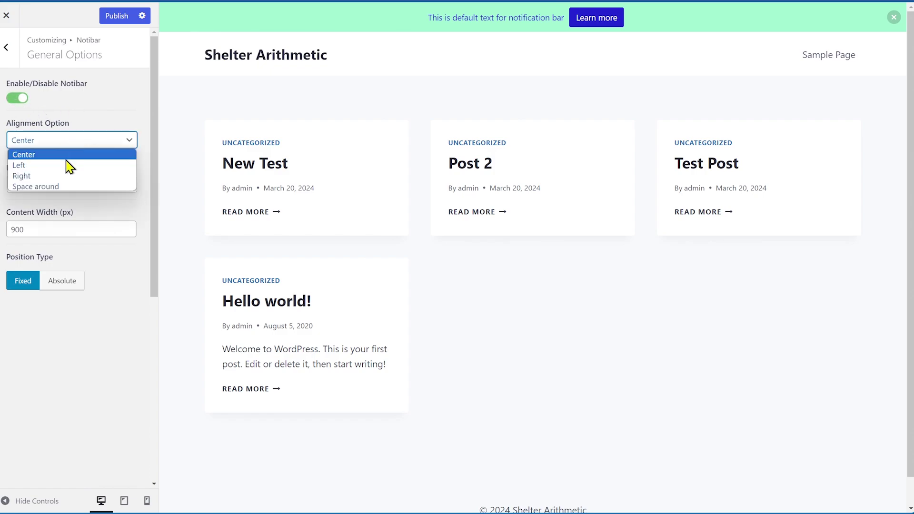
key("Escape")
left_click(73, 143)
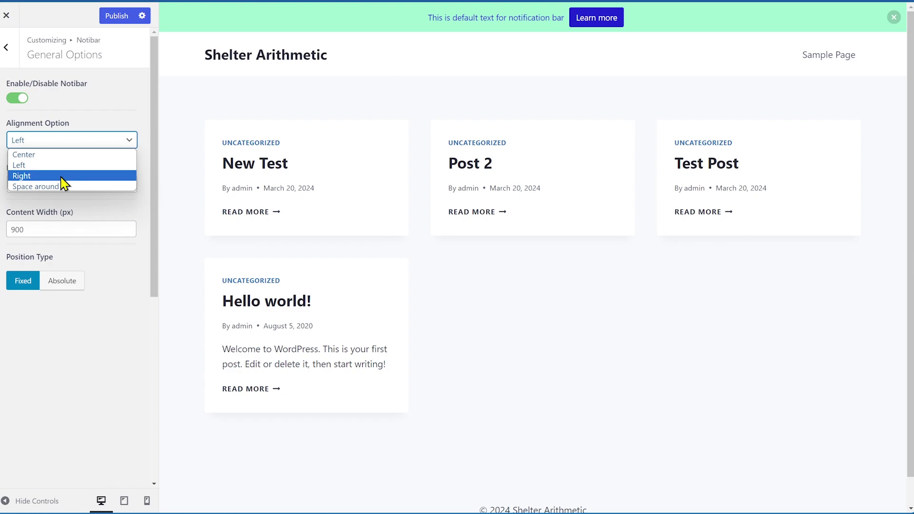
left_click(64, 177)
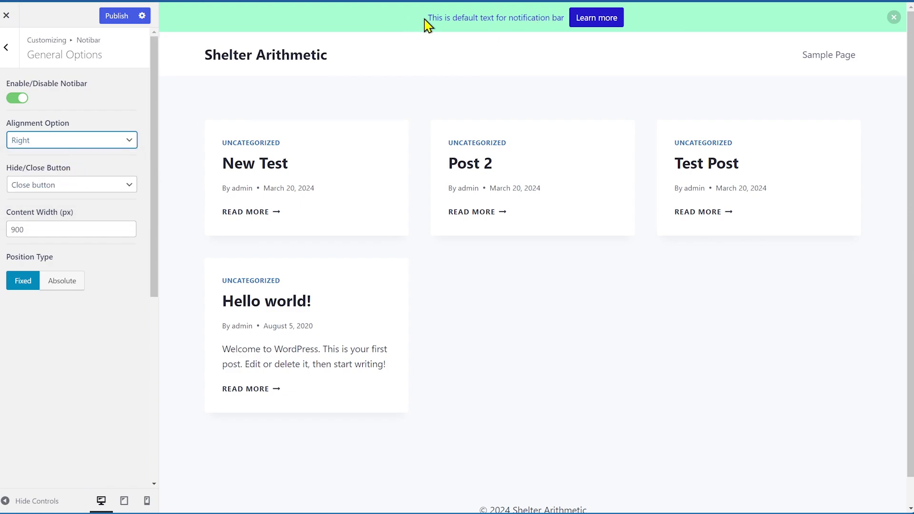
left_click(91, 142)
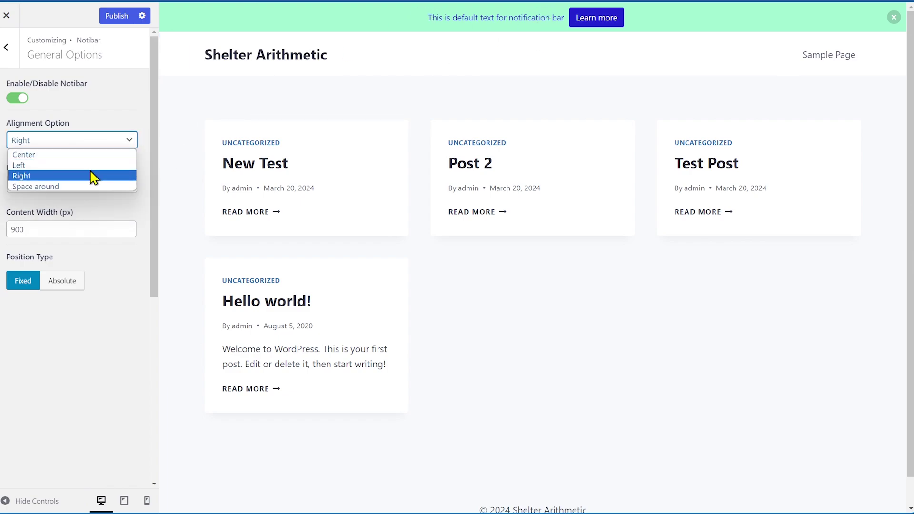
left_click(93, 159)
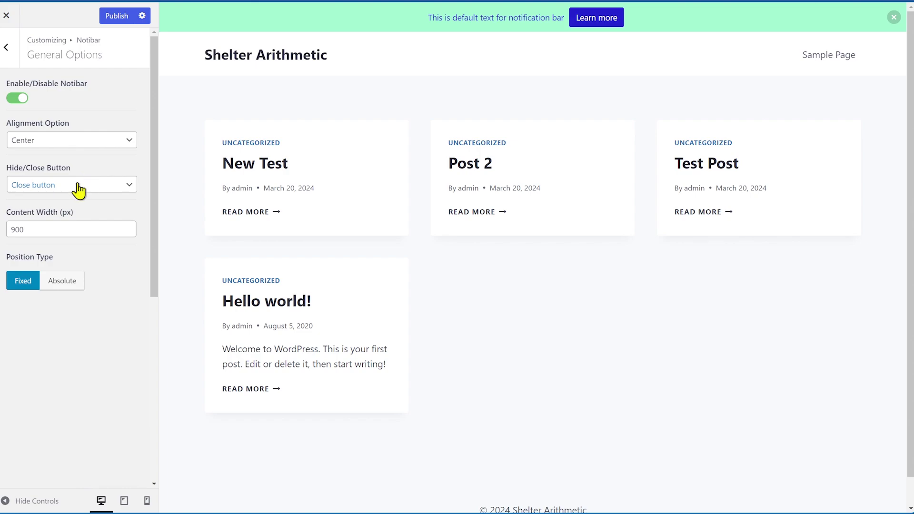
Set Hide/Close Button to Toggle button and Position Type to Absolute
left_click(108, 187)
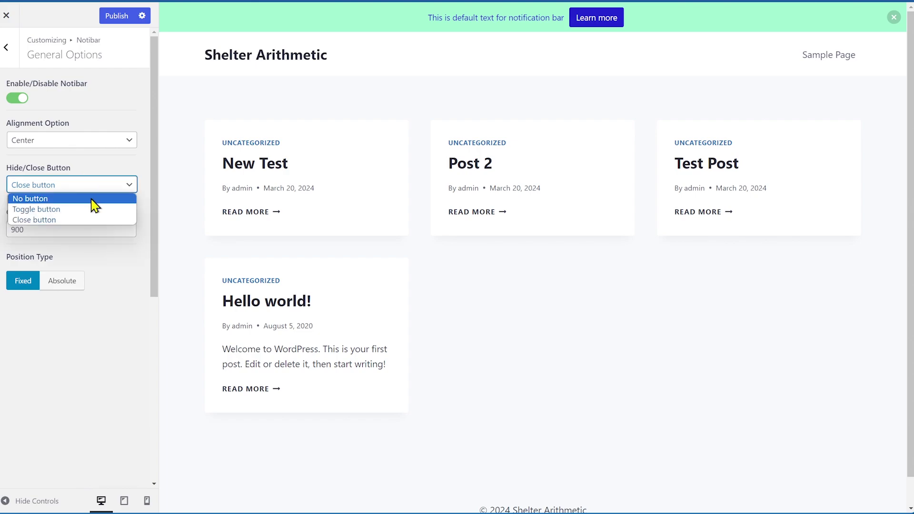
left_click(90, 199)
left_click(95, 186)
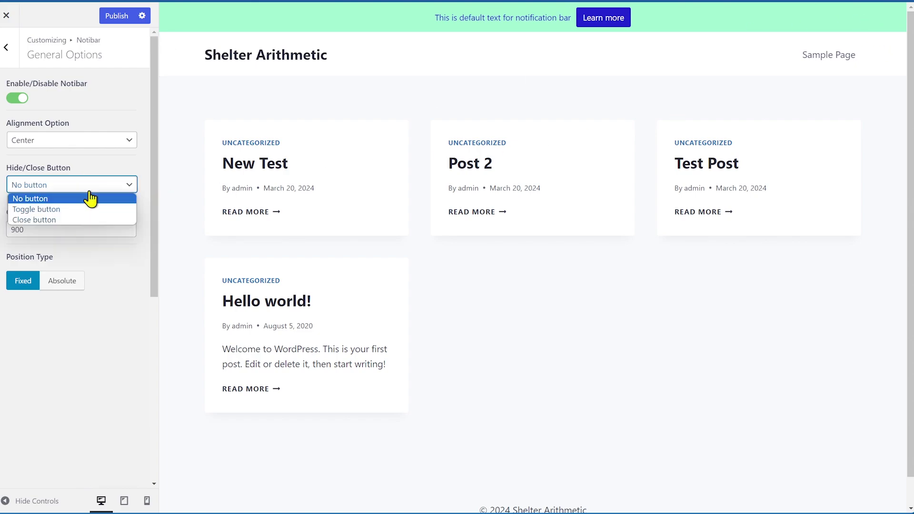
left_click(69, 218)
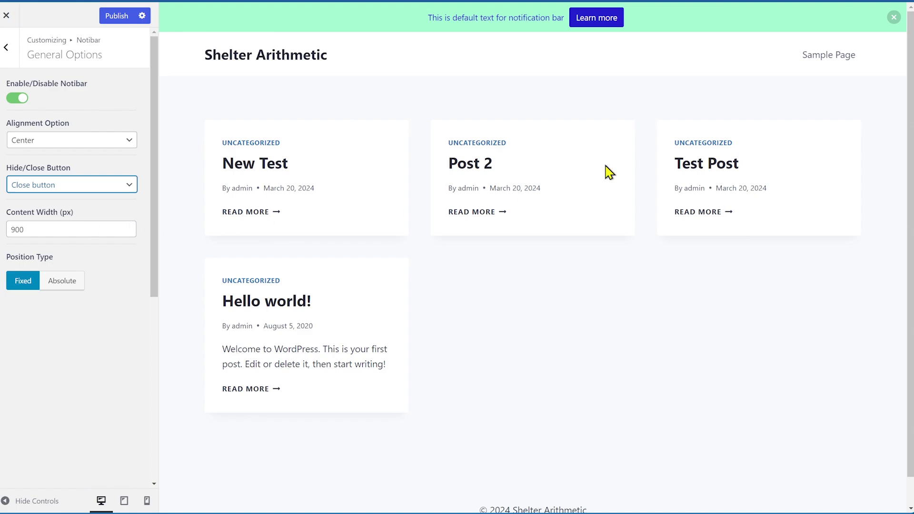
left_click(102, 186)
left_click(82, 211)
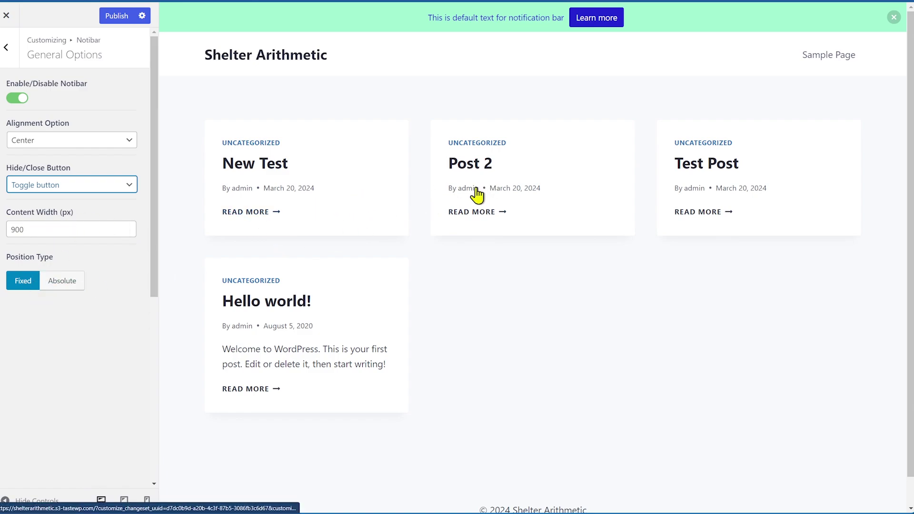
left_click(62, 281)
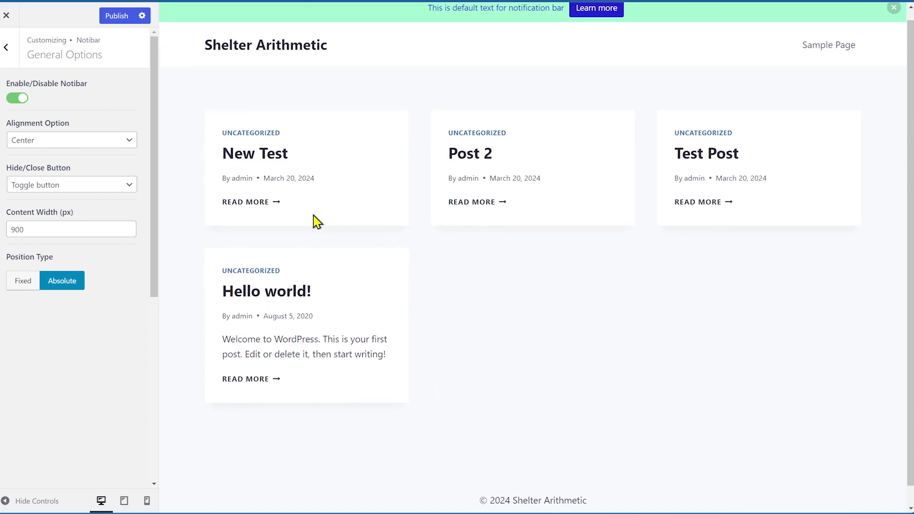
Preview the New Test post while scrolling, then set Position Type back to Fixed
left_click(250, 167)
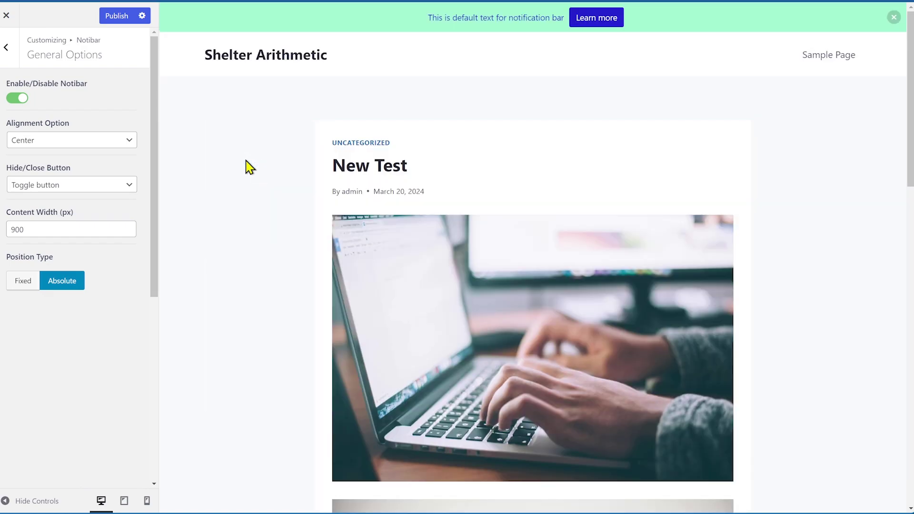
scroll(403, 165, "down", 10)
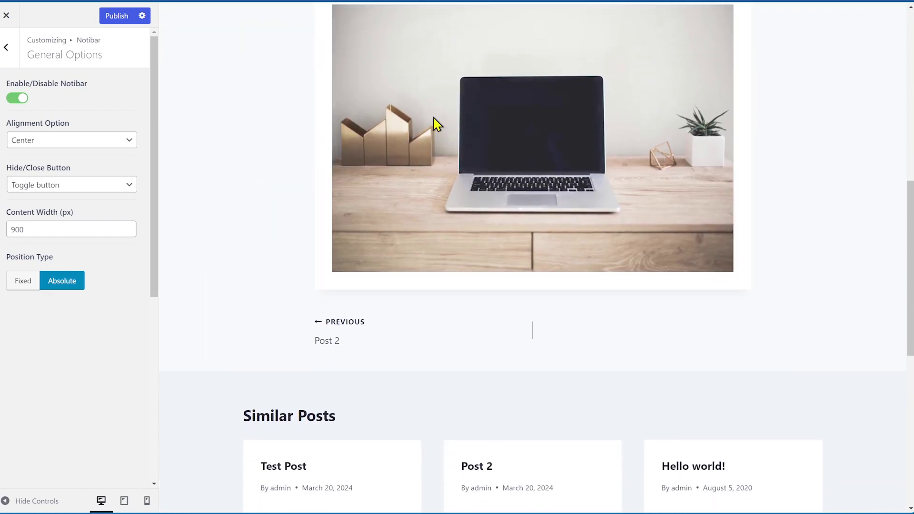
scroll(328, 224, "up", 12)
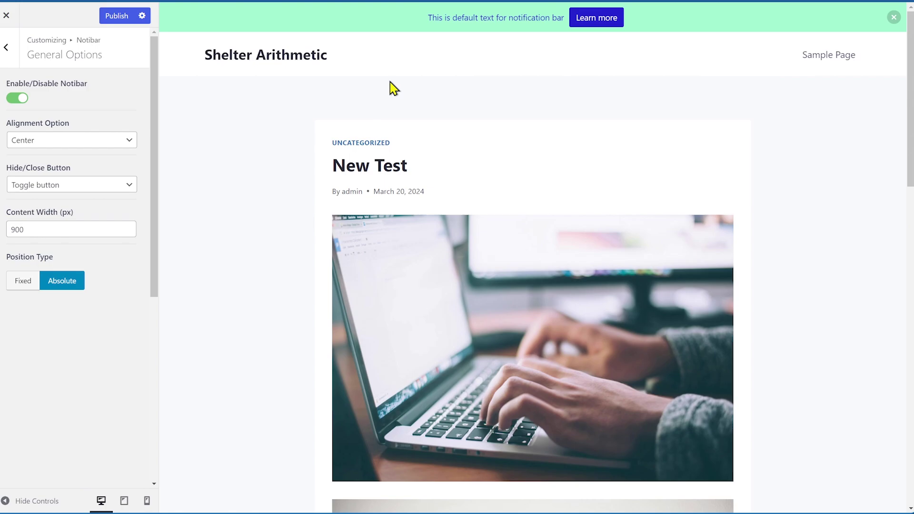
left_click(24, 283)
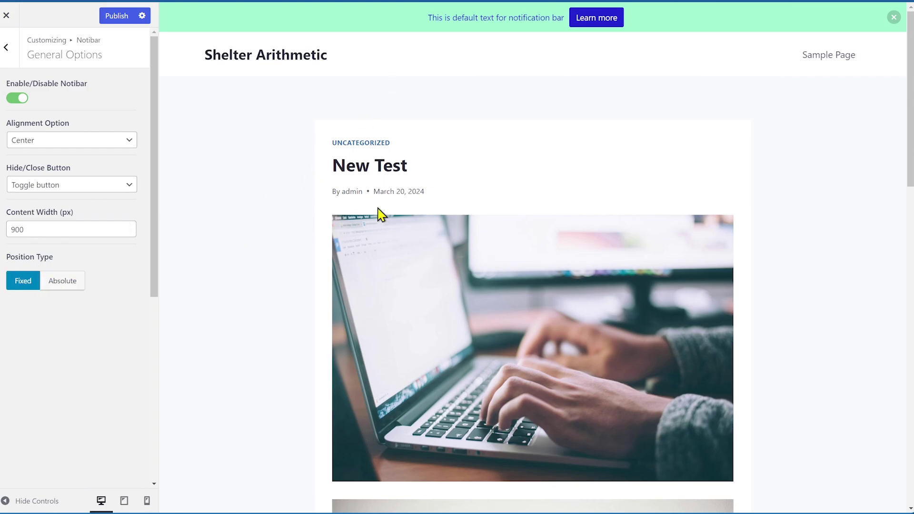
scroll(380, 214, "down", 15)
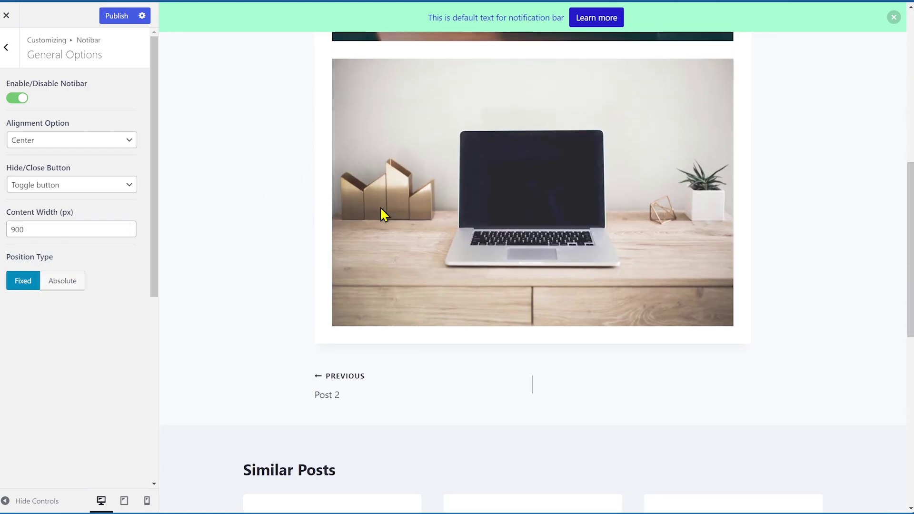
scroll(383, 214, "up", 15)
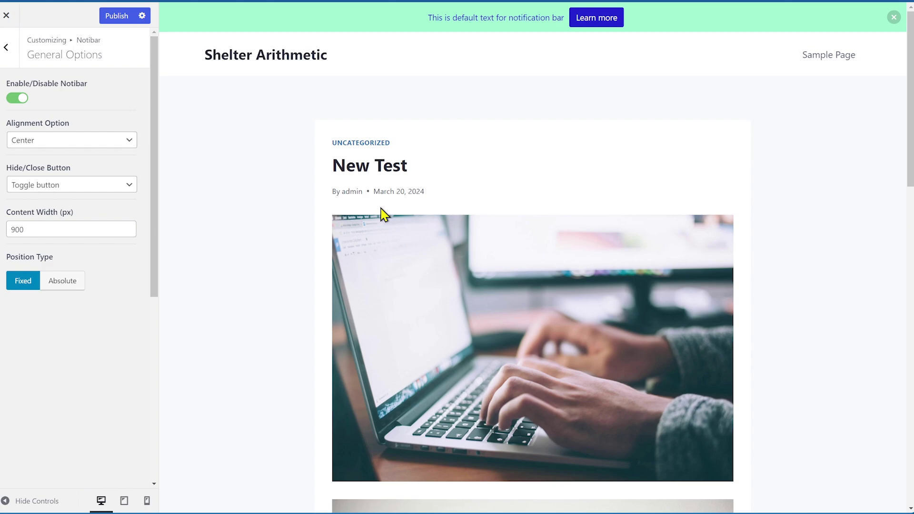
left_click(7, 51)
Replace the default Notibar bar text with 'This is a sticky bar'
left_click(34, 111)
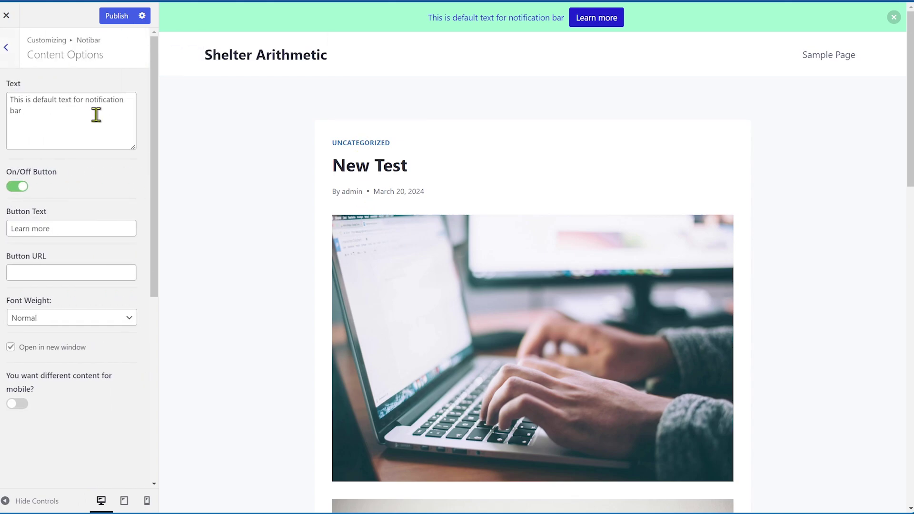
left_click_drag(61, 114, 1, 107)
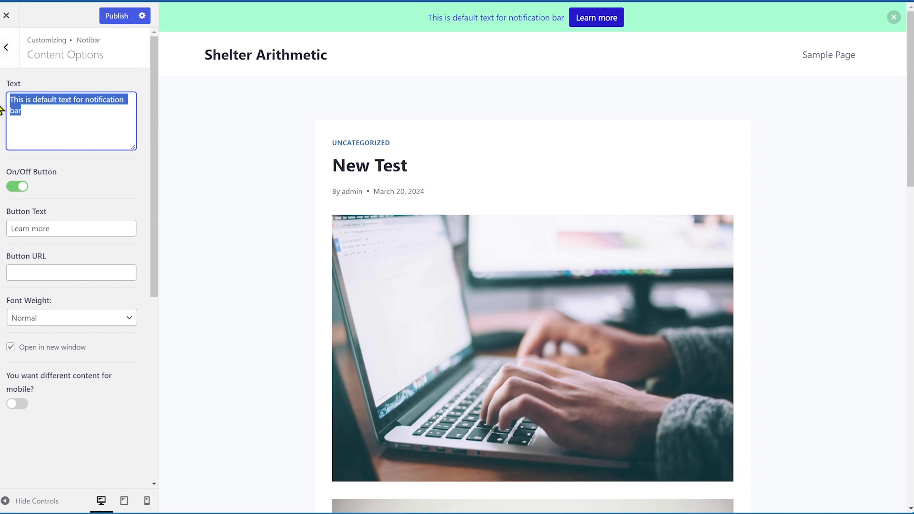
type("This is ")
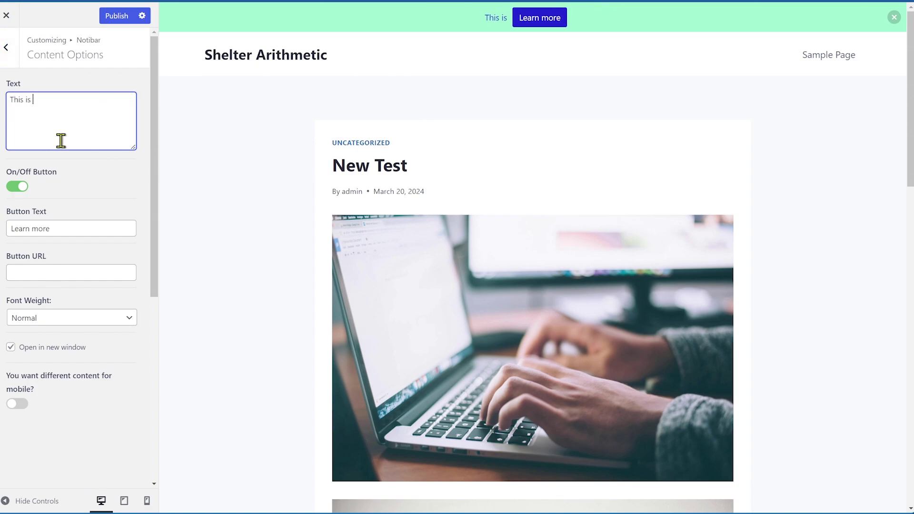
type("a sticky bar")
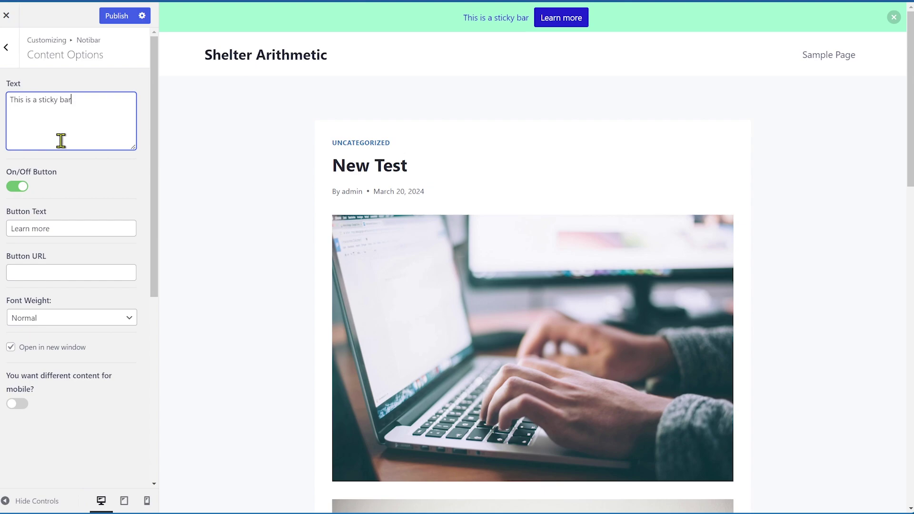
Keep the bar's button on, labelled 'Click MEE!!' in Medium font weight
left_click(19, 186)
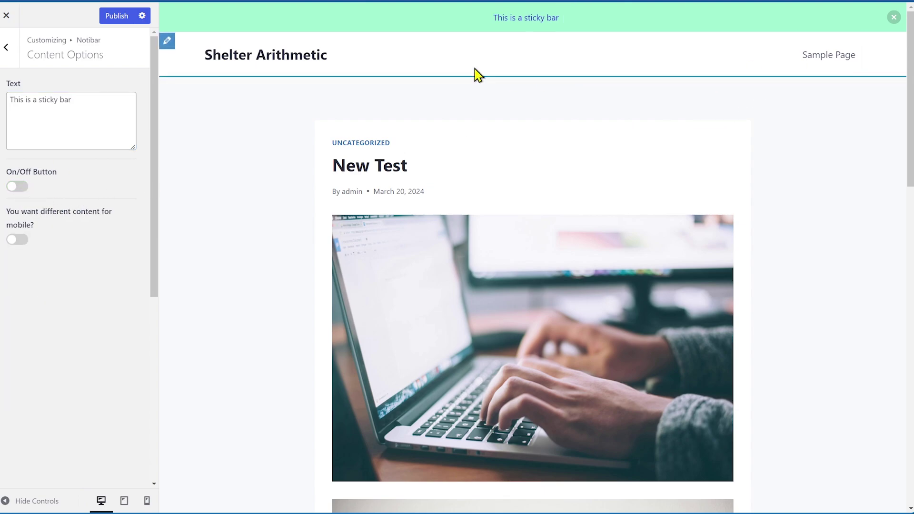
left_click(14, 186)
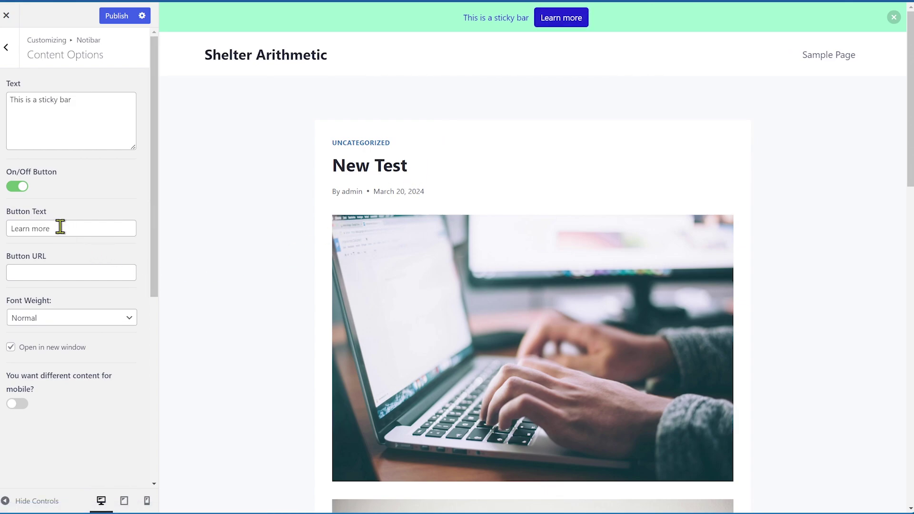
left_click_drag(60, 226, 7, 230)
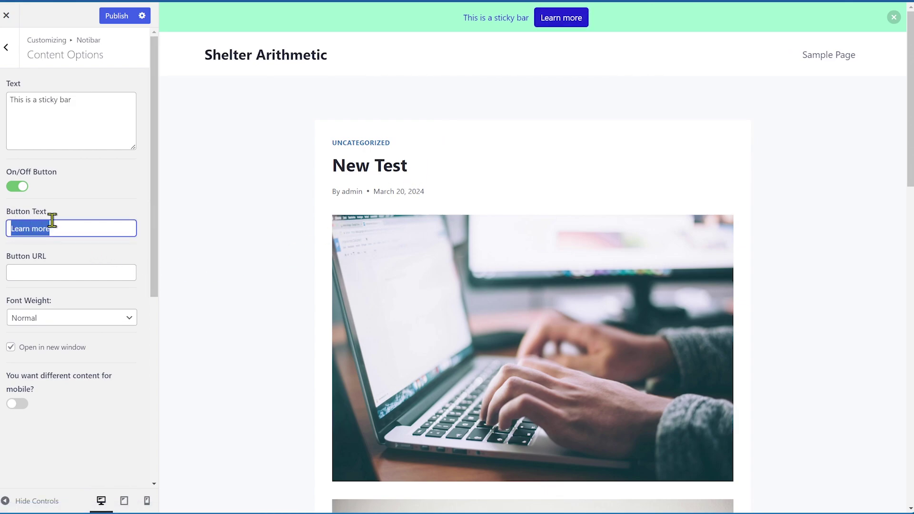
type("Click MEE")
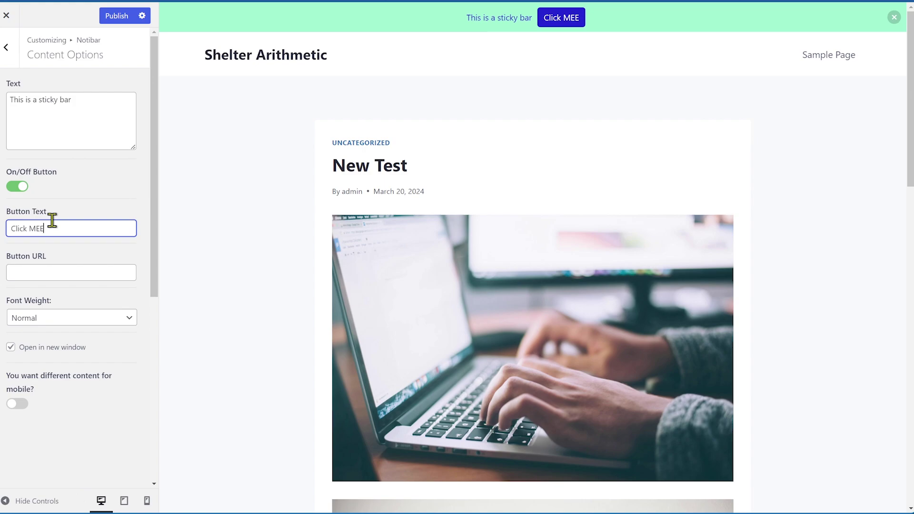
type("!!")
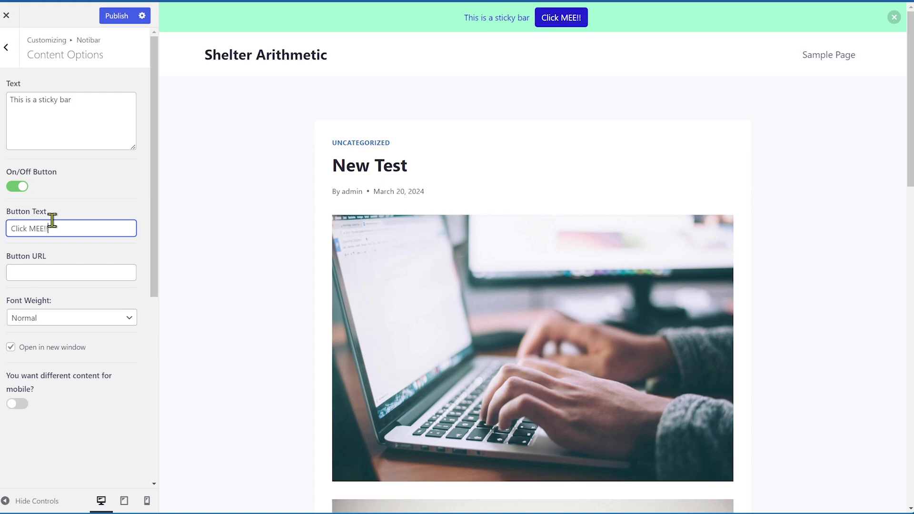
left_click(38, 269)
left_click(56, 320)
left_click(50, 341)
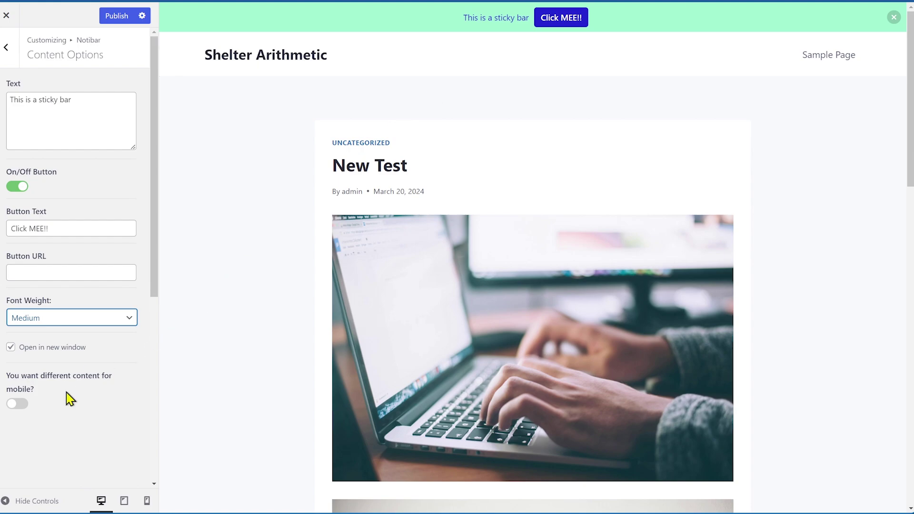
Leave the 'different content for mobile' option switched off
left_click(24, 405)
scroll(70, 369, "down", 5)
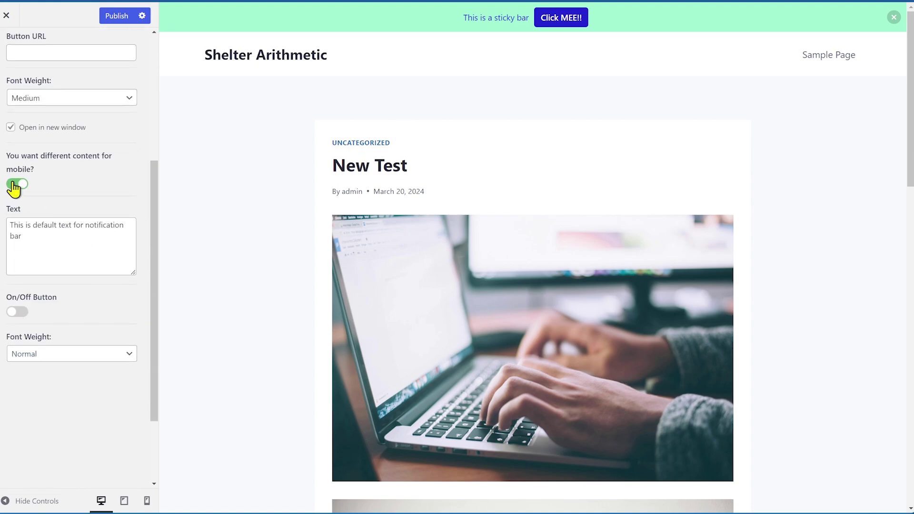
left_click(17, 184)
scroll(86, 286, "up", 5)
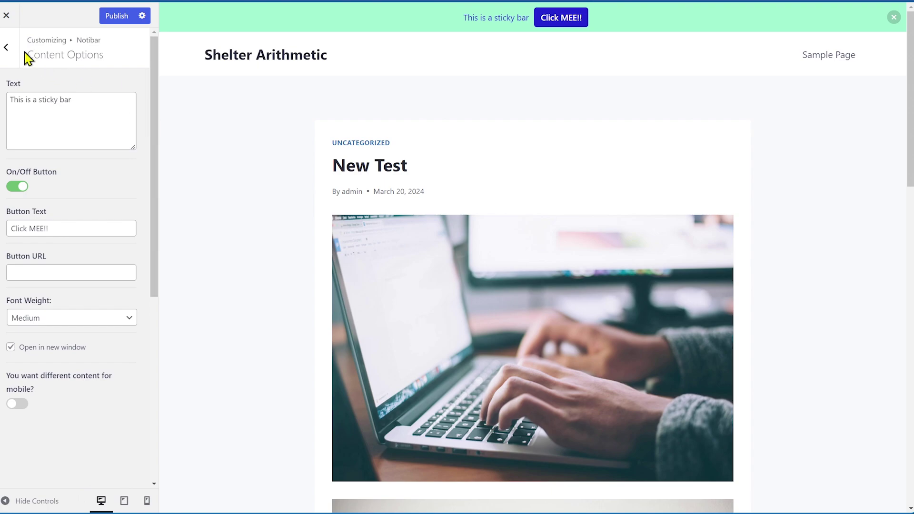
left_click(11, 48)
Preview the Style Options colour presets on the sticky bar
left_click(38, 138)
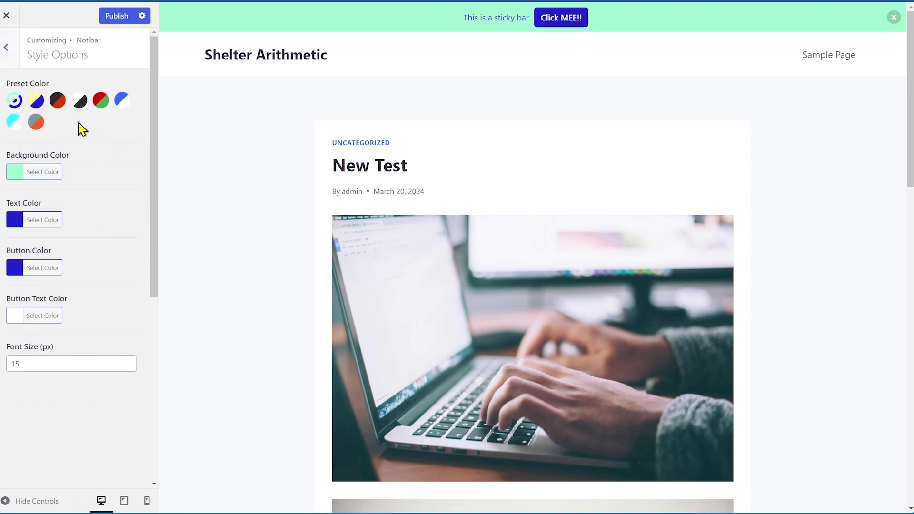
left_click(37, 104)
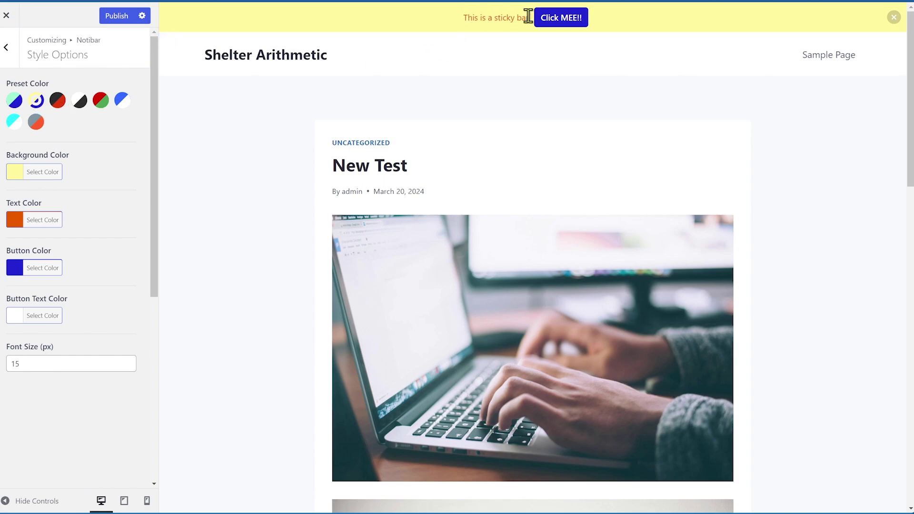
left_click(59, 101)
left_click(79, 101)
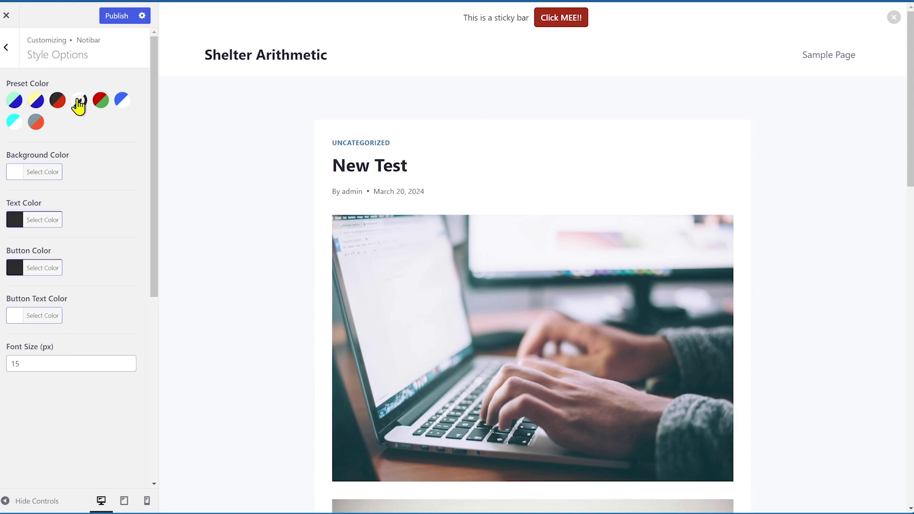
left_click(101, 101)
left_click(123, 101)
left_click(15, 122)
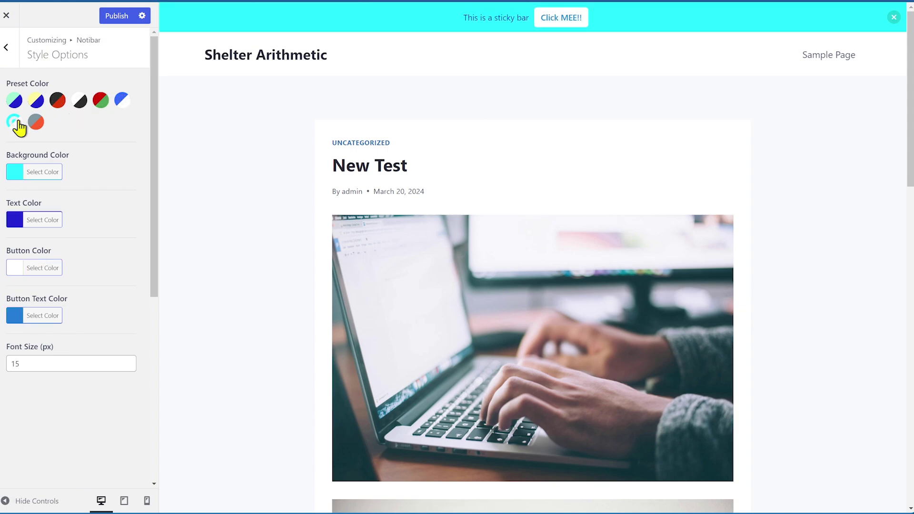
left_click(36, 122)
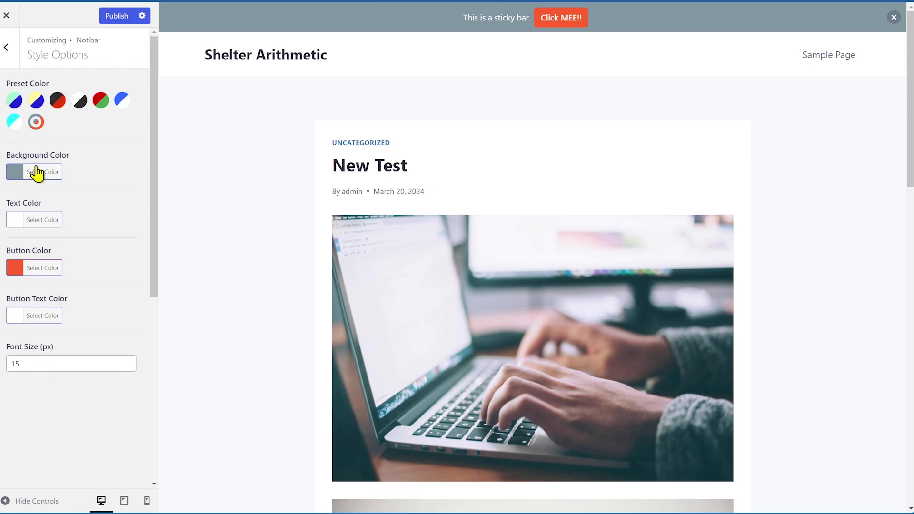
Set the sticky bar's font size to 17
left_click(128, 360)
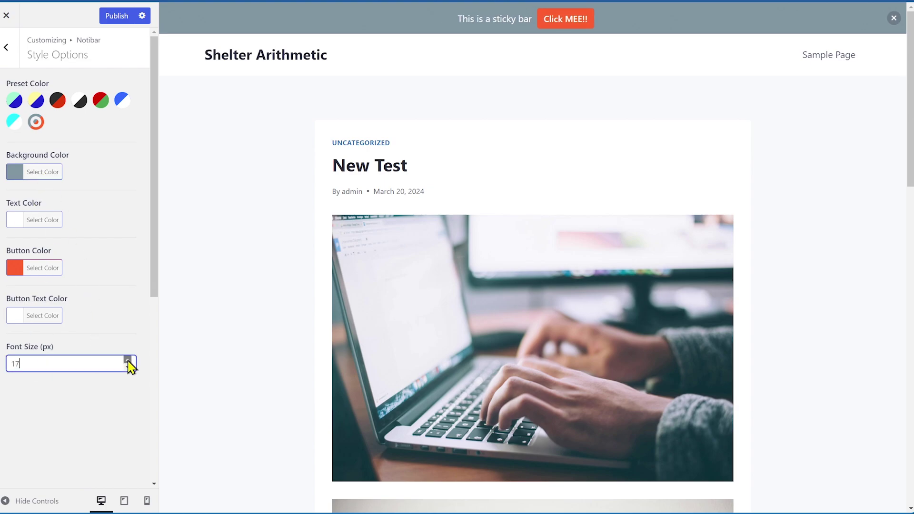
left_click(128, 360)
left_click(128, 360)
left_click(128, 367)
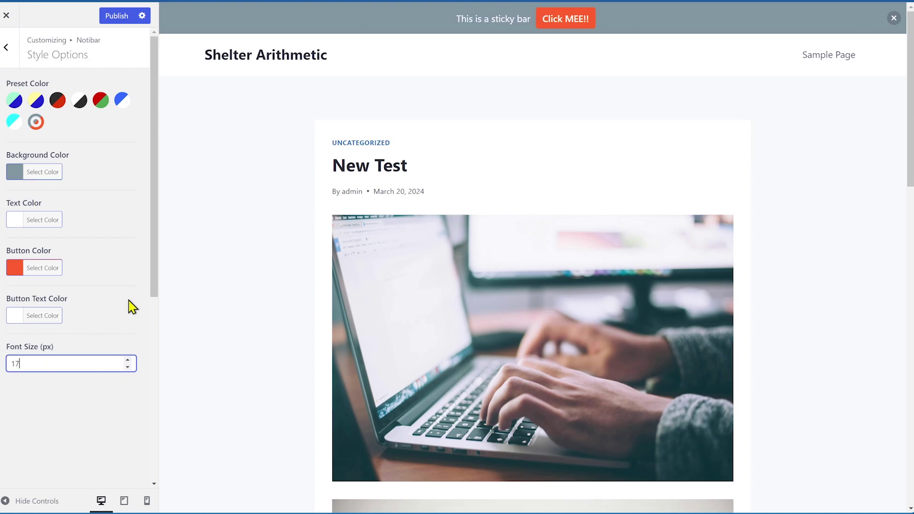
Apply the blue colour preset with a white button
left_click(35, 100)
left_click(58, 100)
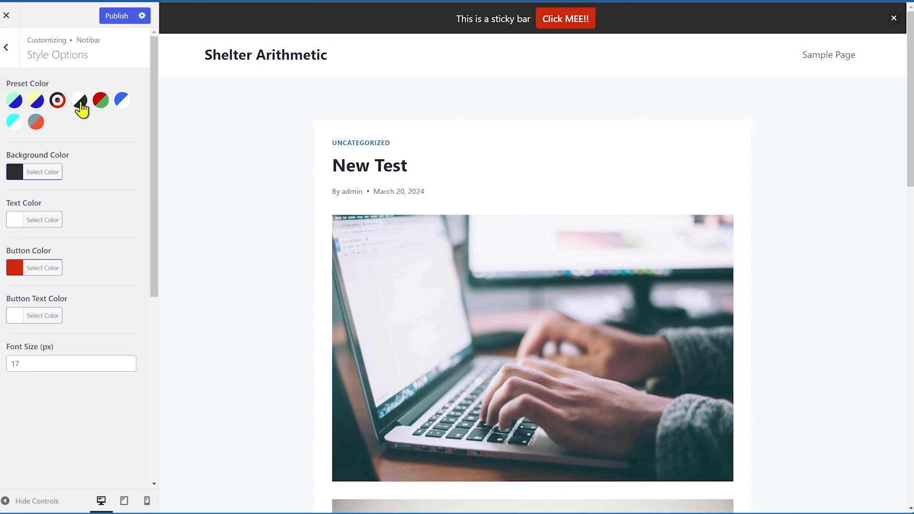
left_click(80, 103)
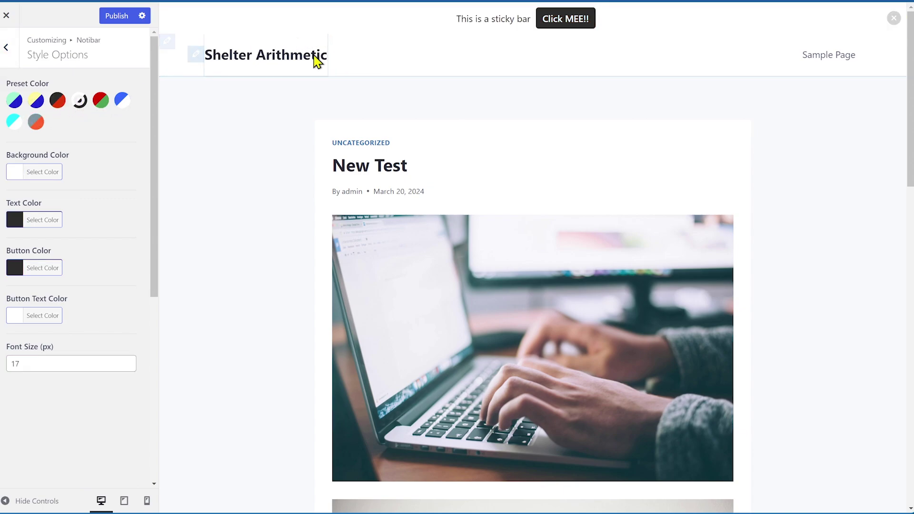
left_click(101, 102)
left_click(123, 101)
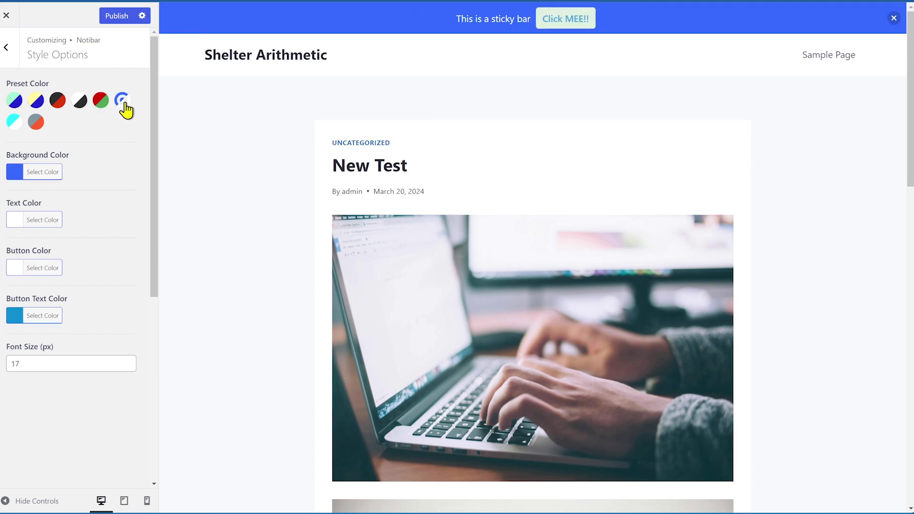
left_click(7, 50)
In Display Options, keep the sticky bar showing on all devices
left_click(41, 163)
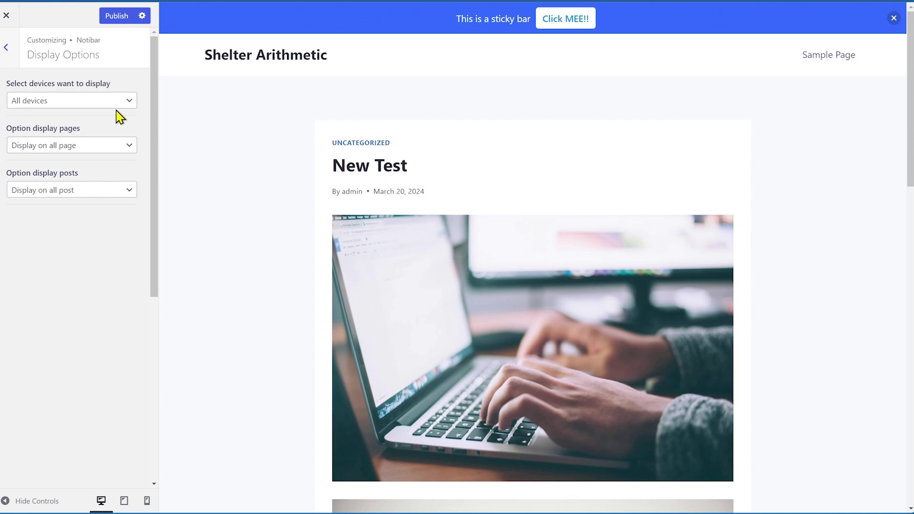
left_click(119, 111)
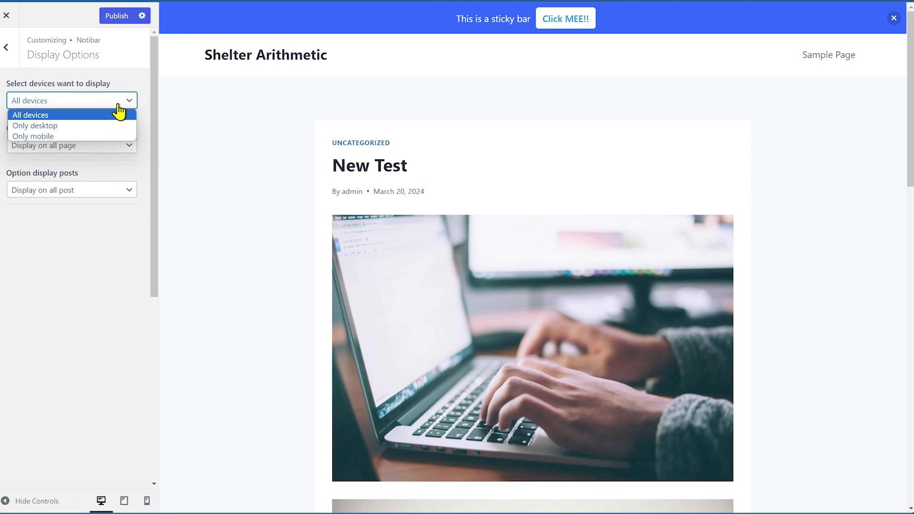
left_click(118, 106)
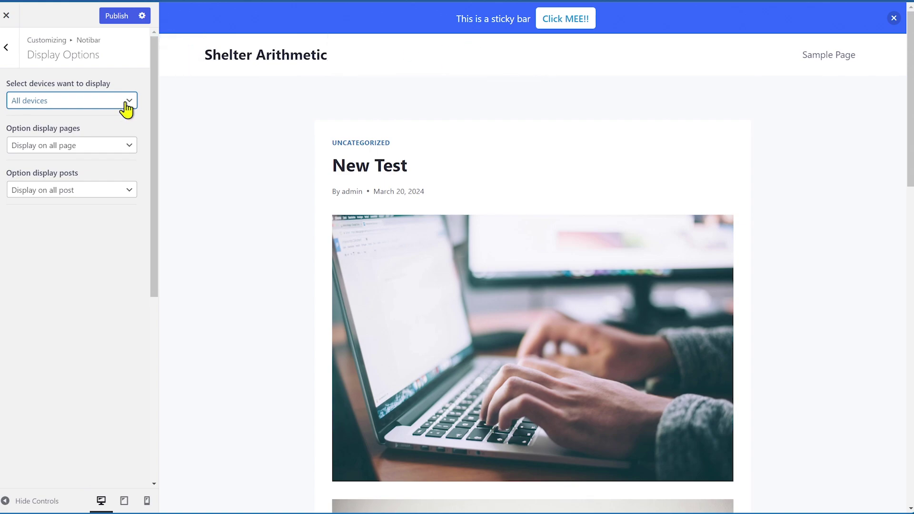
Keep the bar on all pages and review the post display choices
left_click(128, 151)
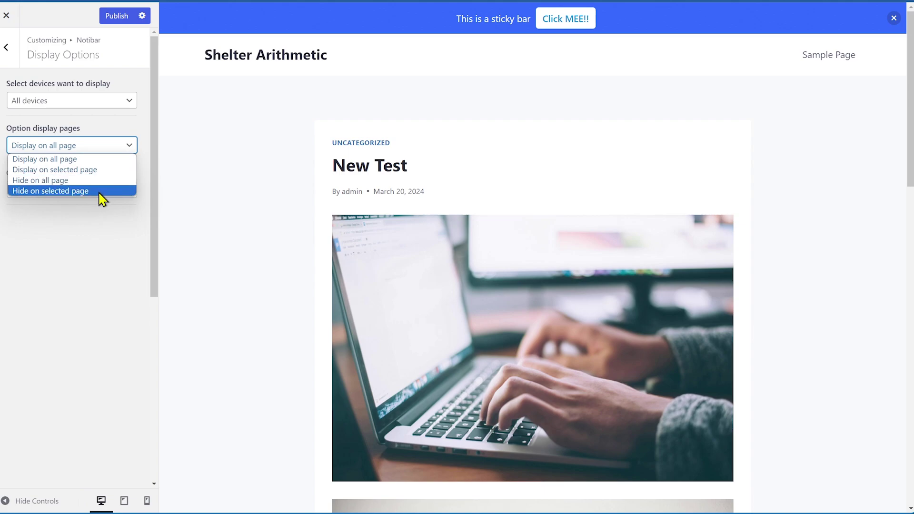
left_click(88, 245)
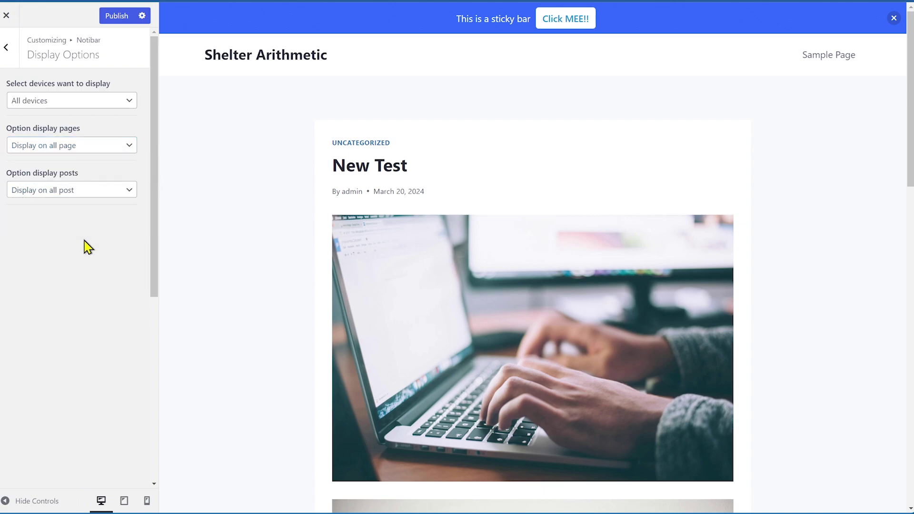
left_click(101, 151)
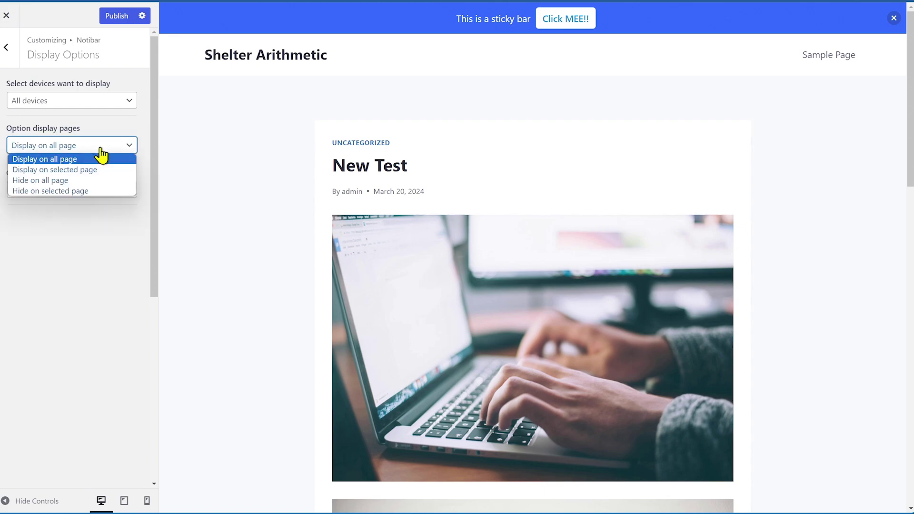
left_click(115, 266)
left_click(115, 192)
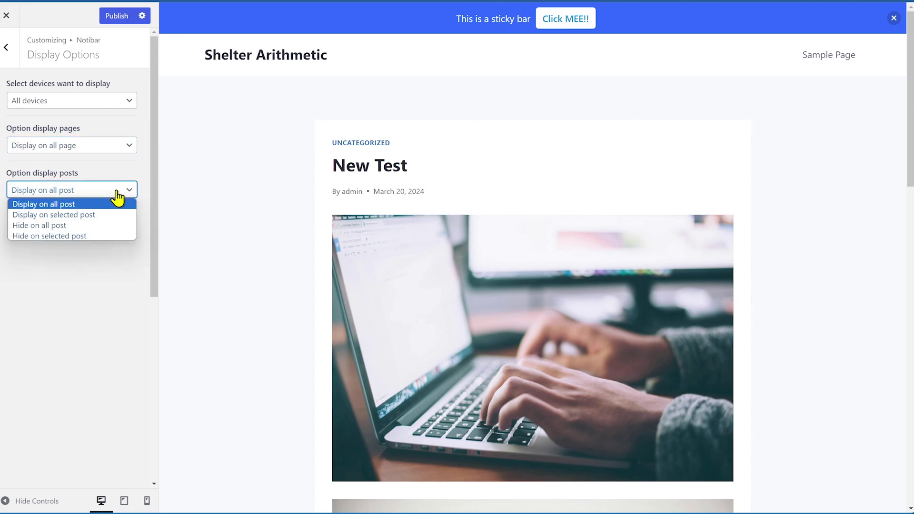
Set post display to 'Hide on selected post' with only Post 2 selected, replacing New Test
left_click(105, 216)
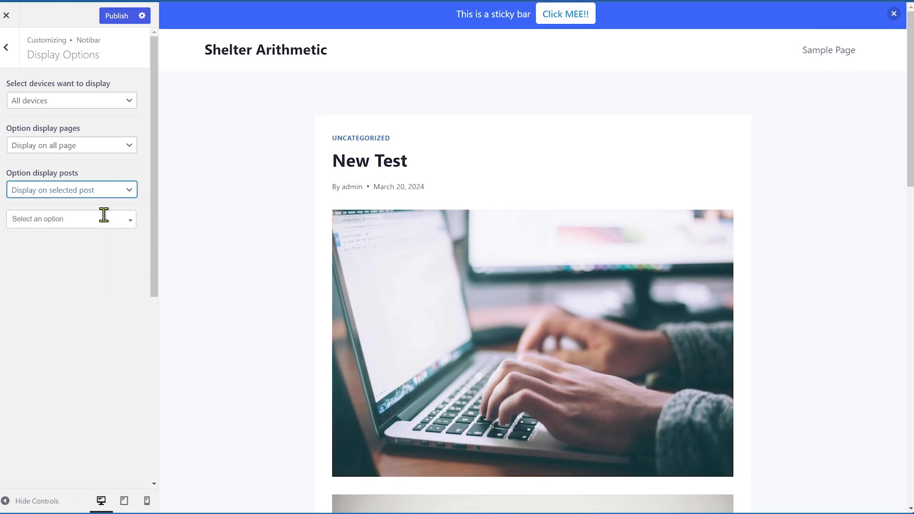
left_click(93, 215)
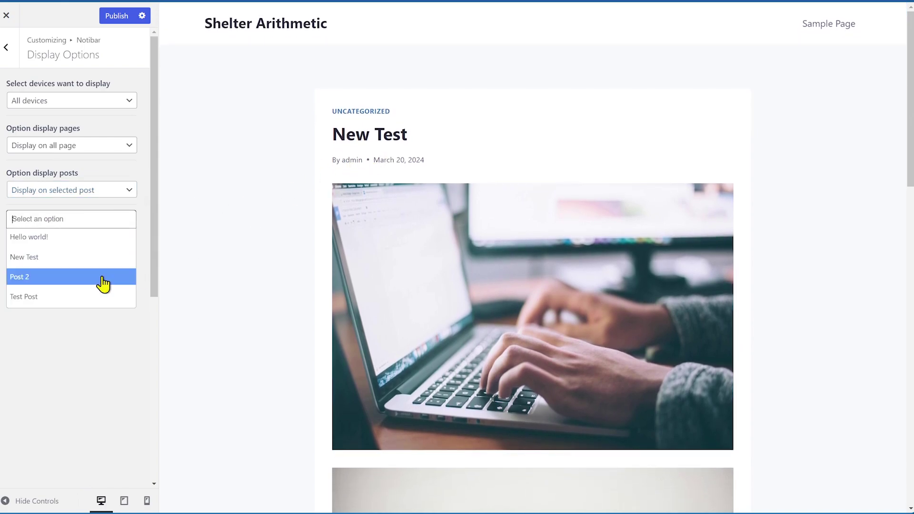
left_click(41, 259)
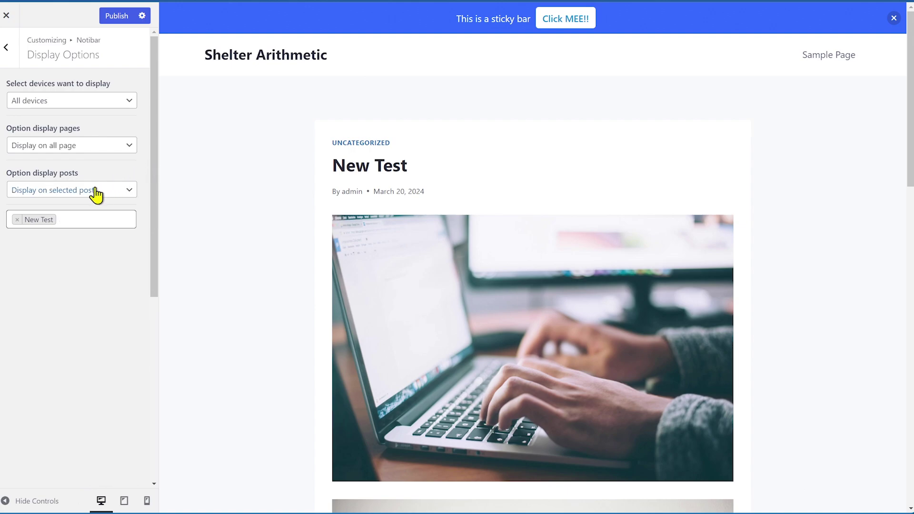
left_click(123, 191)
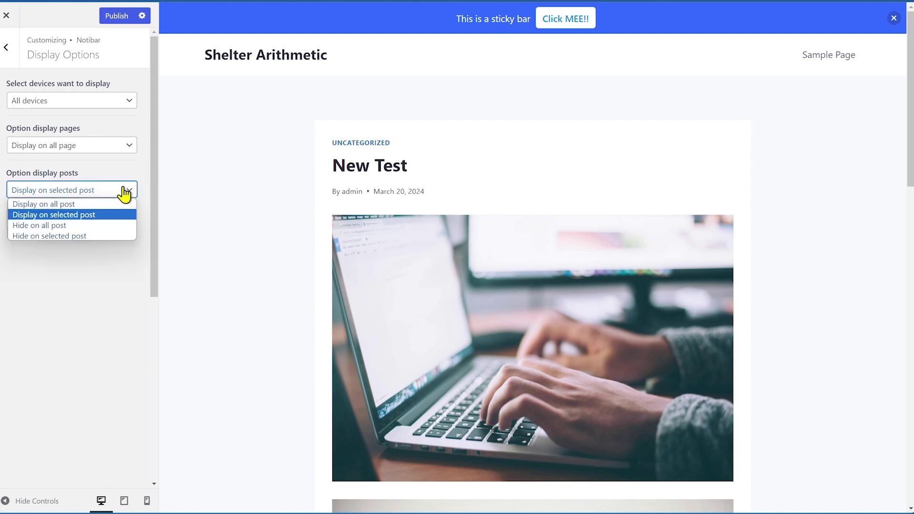
left_click(102, 226)
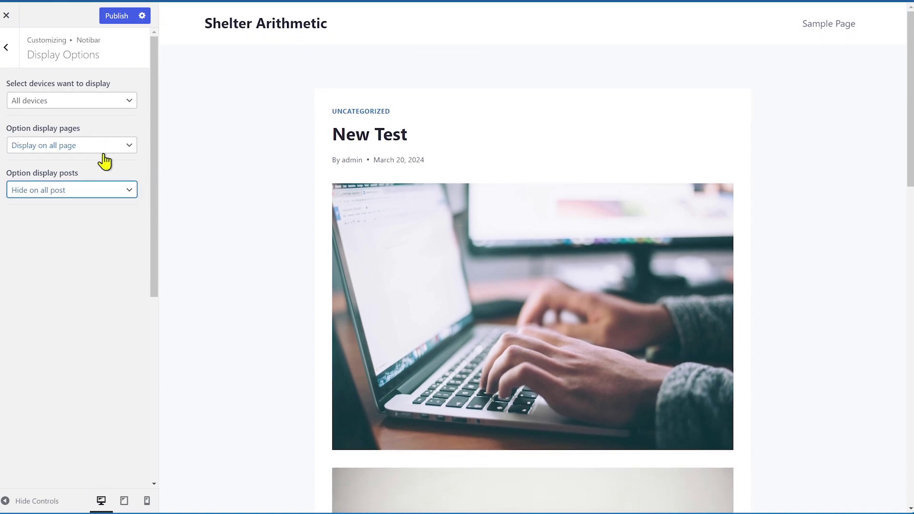
left_click(119, 191)
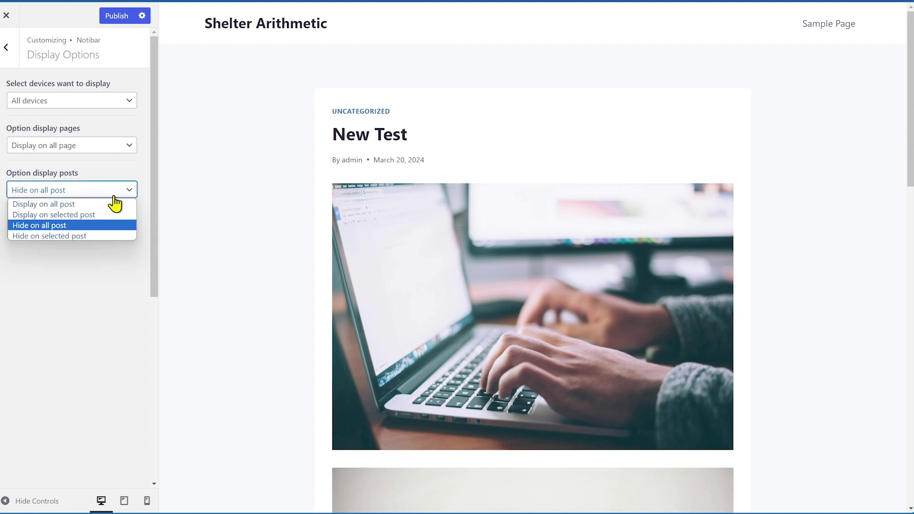
left_click(91, 236)
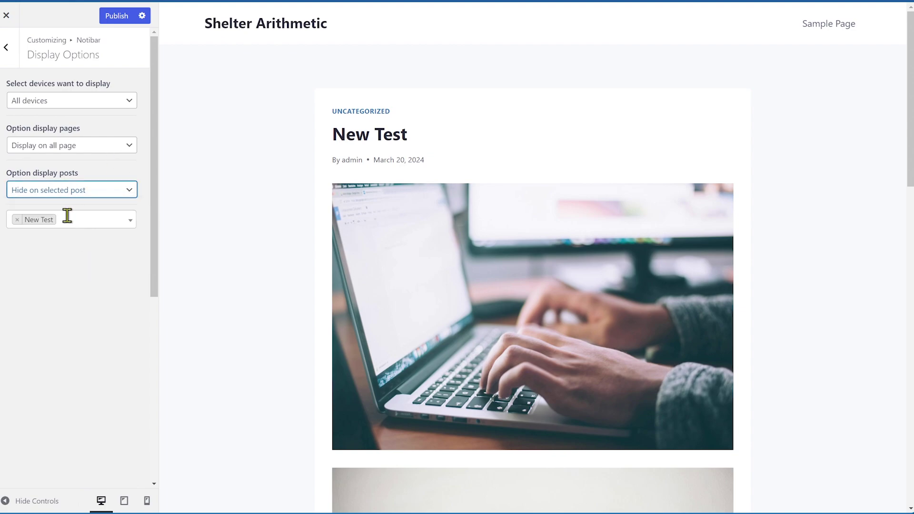
left_click(18, 220)
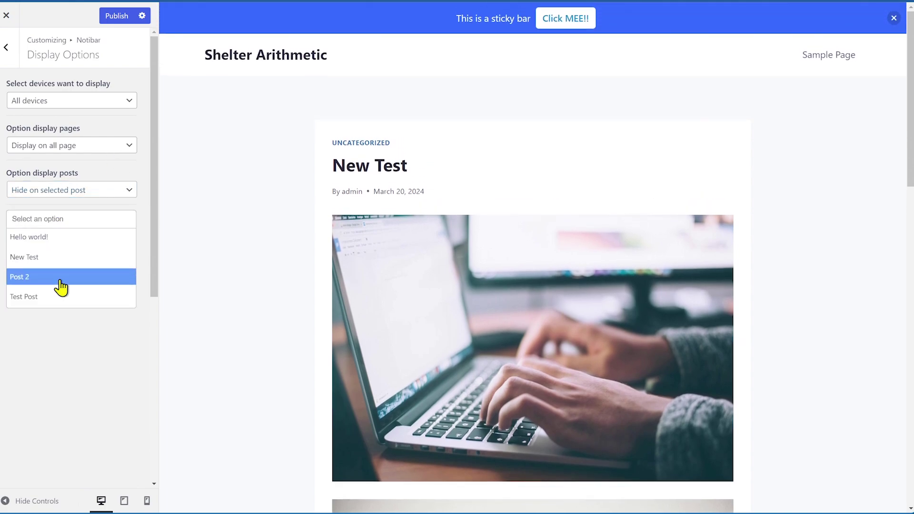
left_click(61, 278)
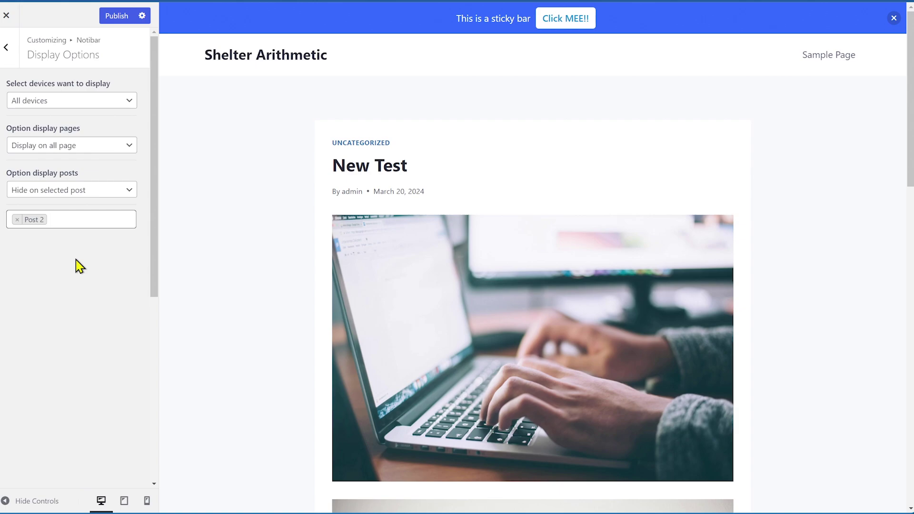
left_click(7, 48)
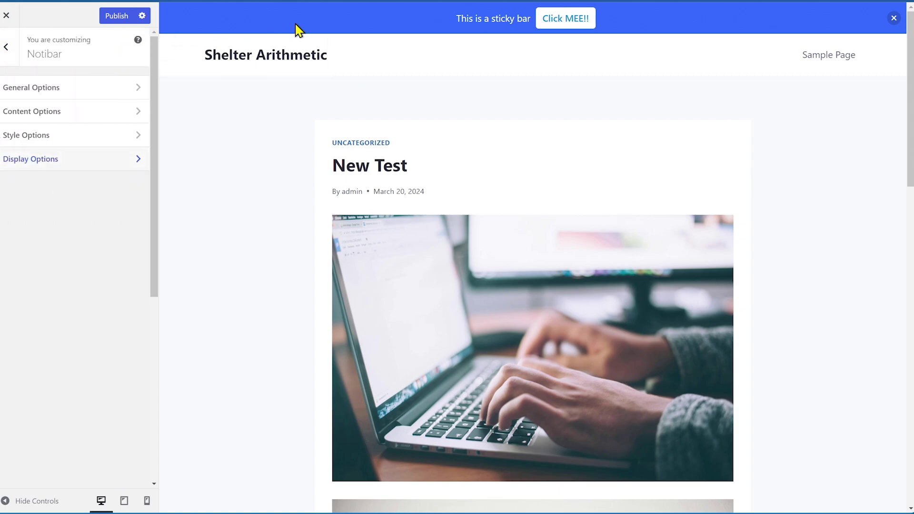